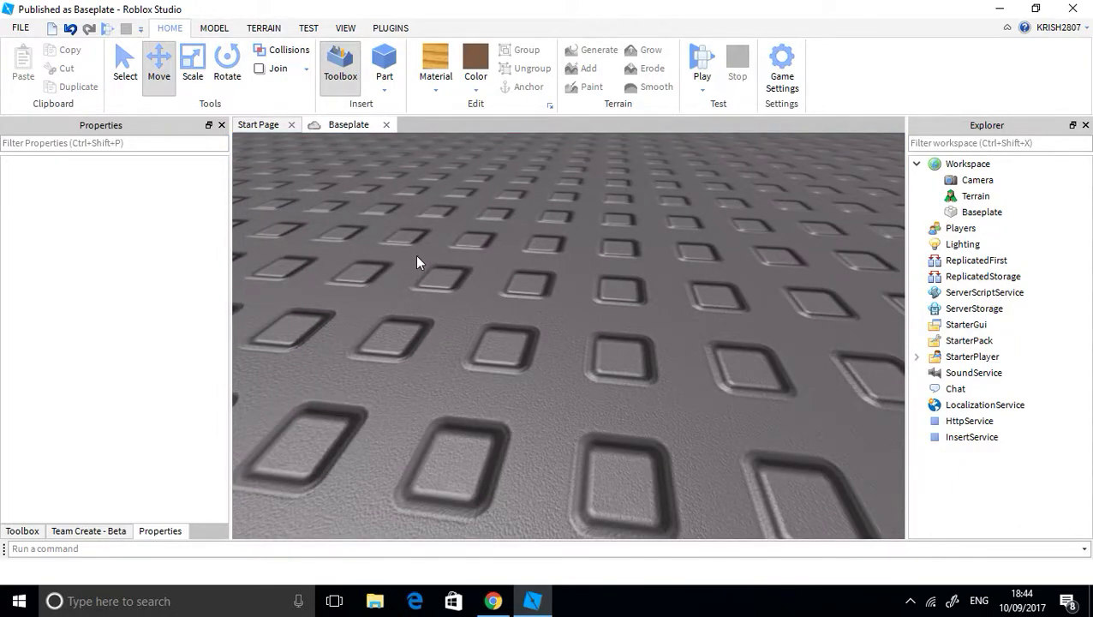
Step: Insert a block part on the baseplate and scale it longer and taller into a large block
click(384, 64)
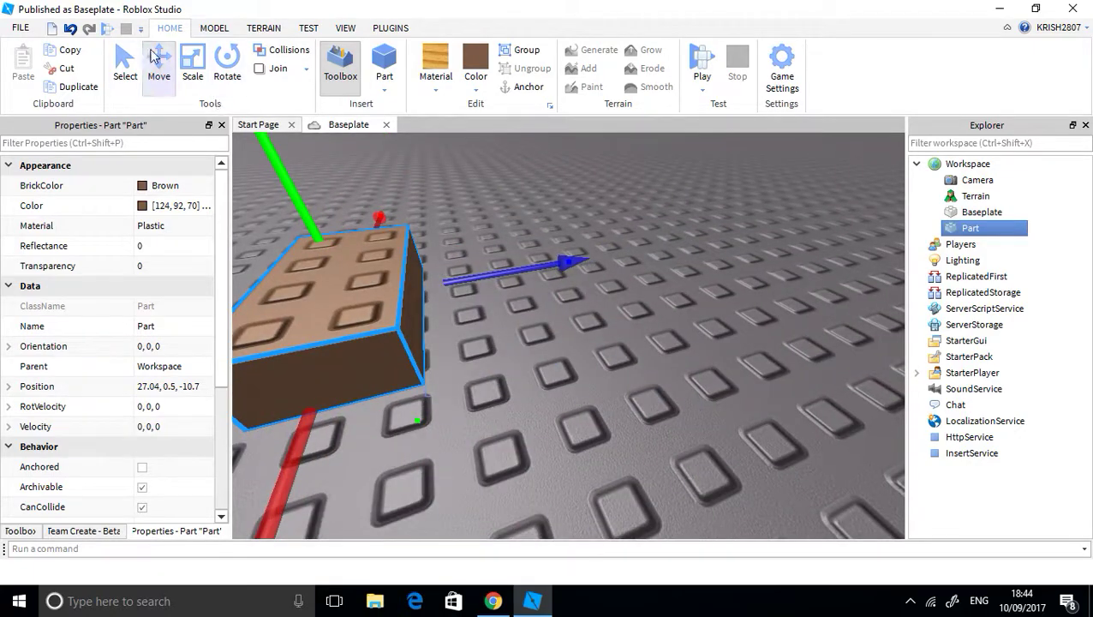
click(192, 66)
drag(536, 271, 763, 233)
scroll(608, 240, down, 5)
drag(546, 244, 518, 176)
click(689, 379)
click(477, 237)
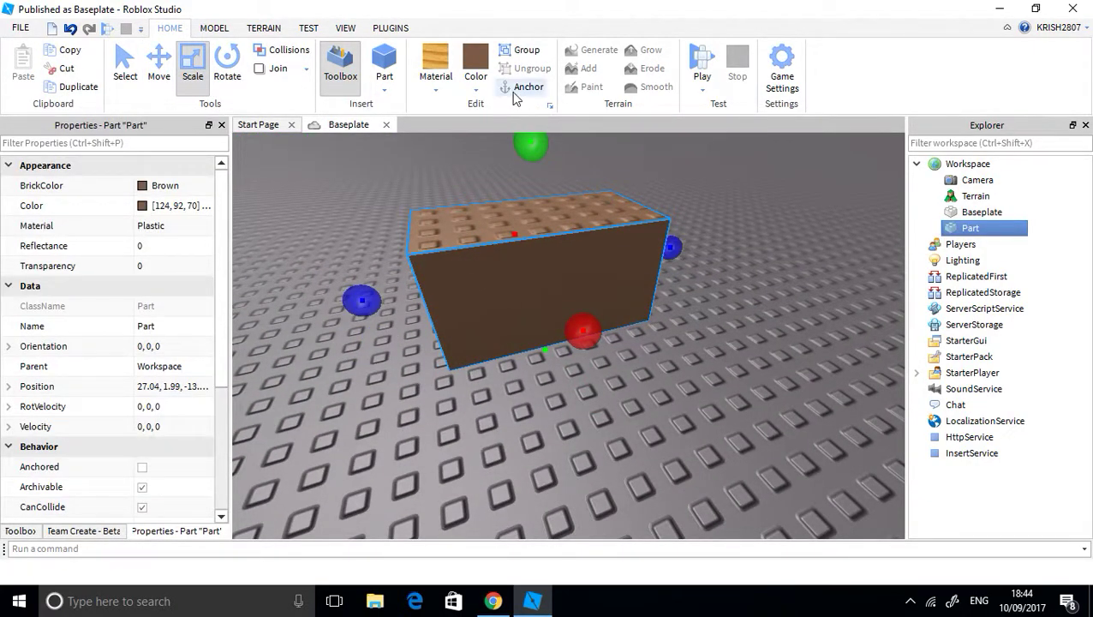
click(480, 173)
Step: Move the large block across the baseplate to about X 30.56, Z -17
right_drag(427, 175, 452, 212)
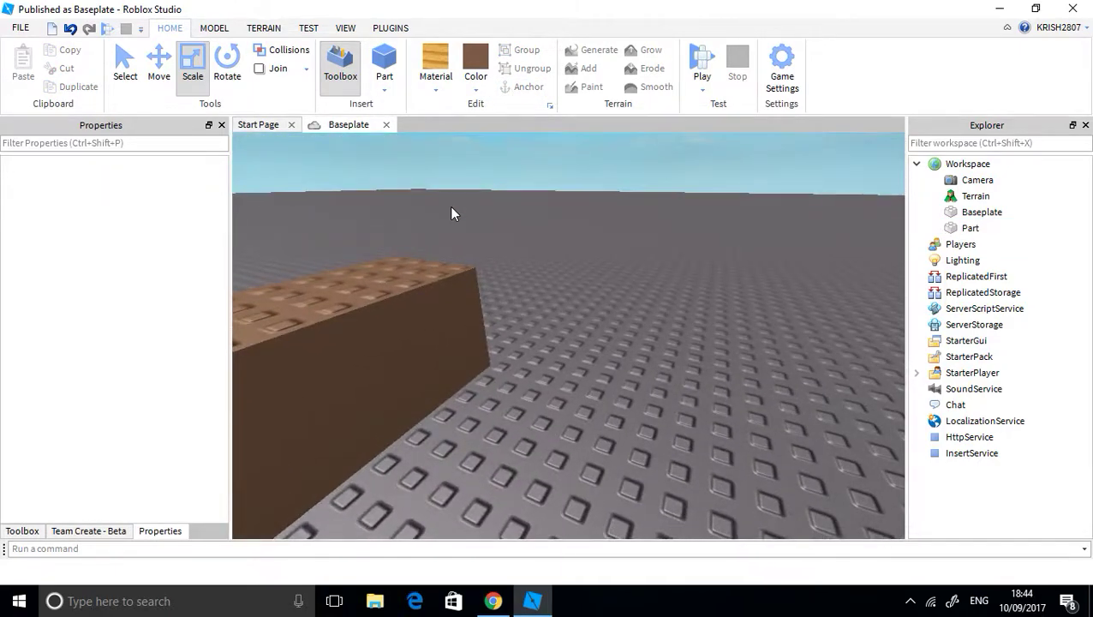
click(427, 332)
click(158, 67)
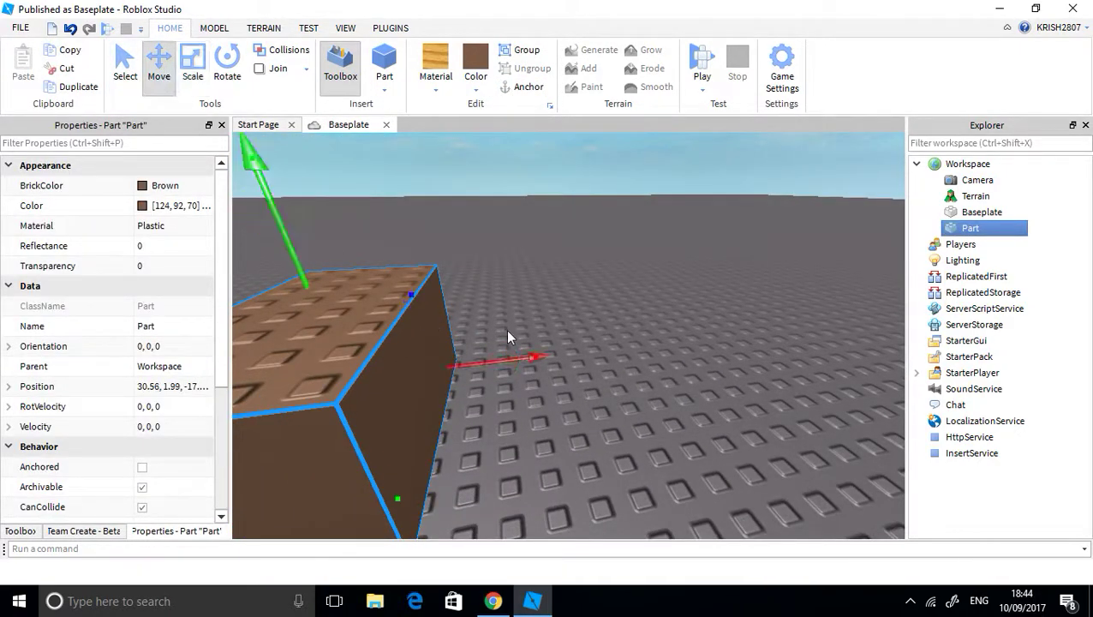
right_drag(509, 336, 588, 362)
right_drag(540, 264, 521, 280)
click(519, 271)
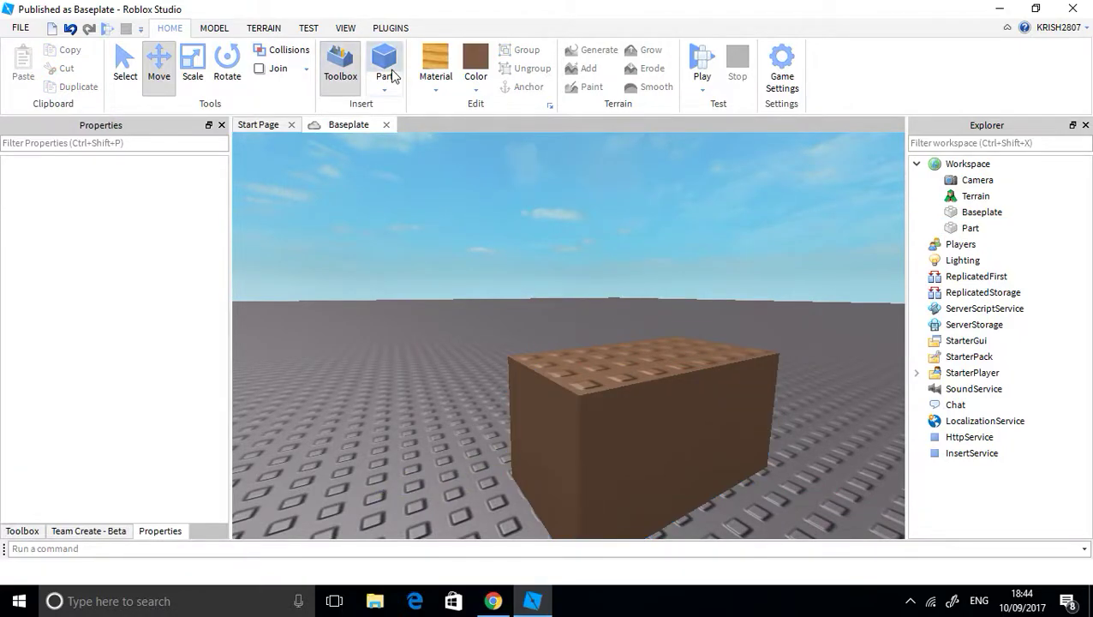
Step: Insert a second block part and place it against the large block's end face, at about 30.46, 2.27, -12.28
click(391, 75)
right_drag(552, 327, 561, 332)
scroll(566, 329, up, 5)
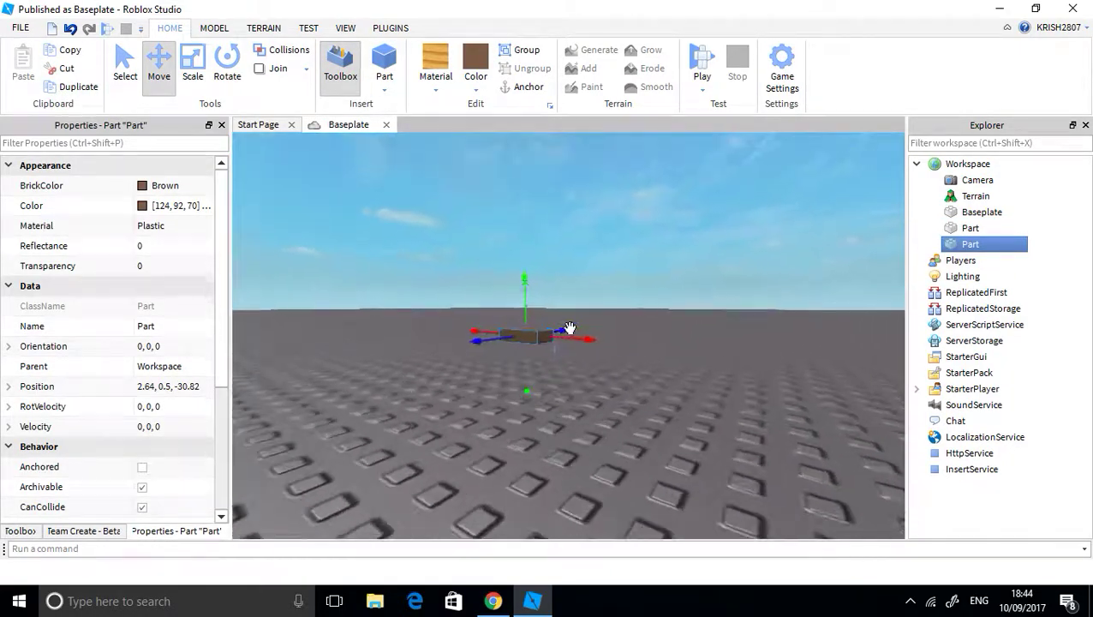
scroll(548, 329, up, 4)
drag(539, 329, 492, 456)
right_drag(497, 457, 492, 457)
drag(493, 457, 659, 386)
click(125, 67)
right_drag(676, 388, 659, 386)
scroll(658, 385, up, 4)
drag(659, 385, 637, 344)
right_drag(636, 345, 625, 346)
key(s)
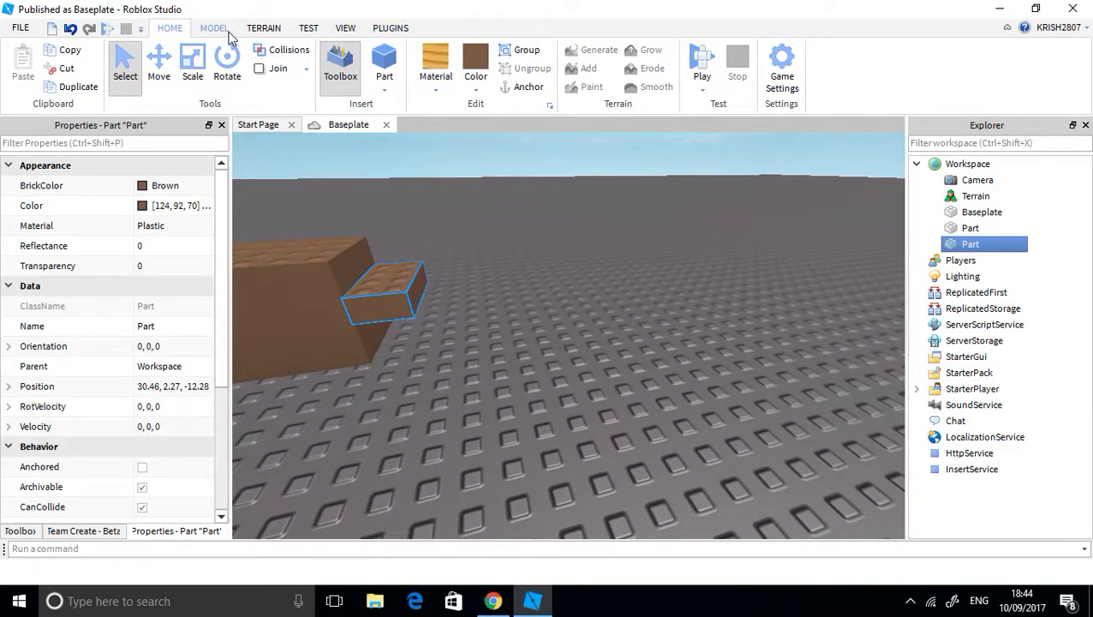
Step: Add a spawn location on the baseplate beside the two blocks
click(224, 30)
click(699, 235)
click(940, 64)
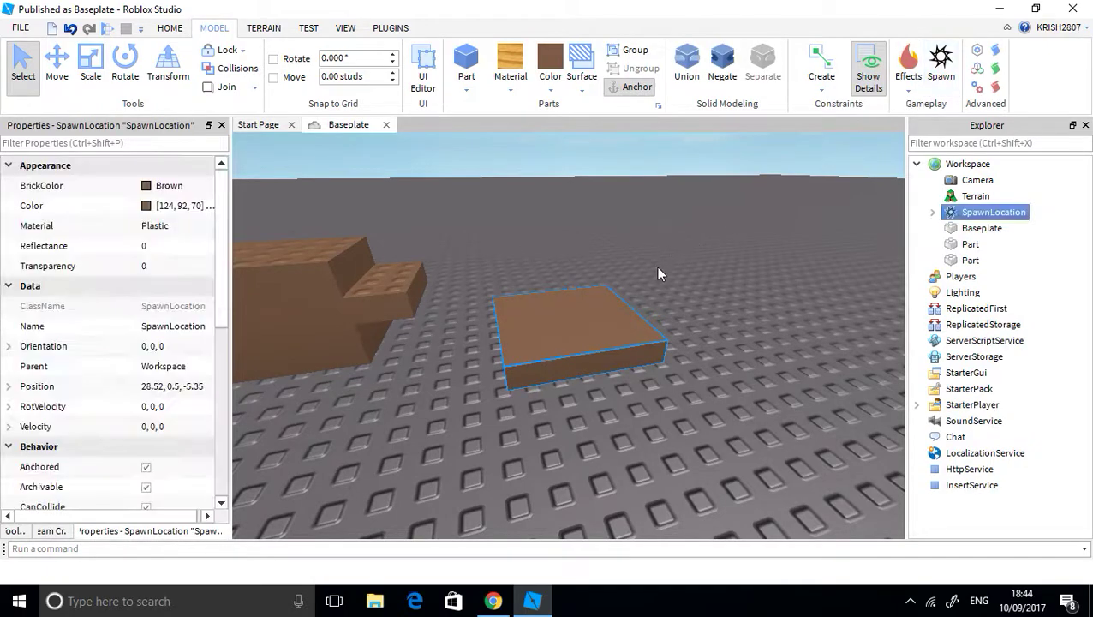
click(636, 400)
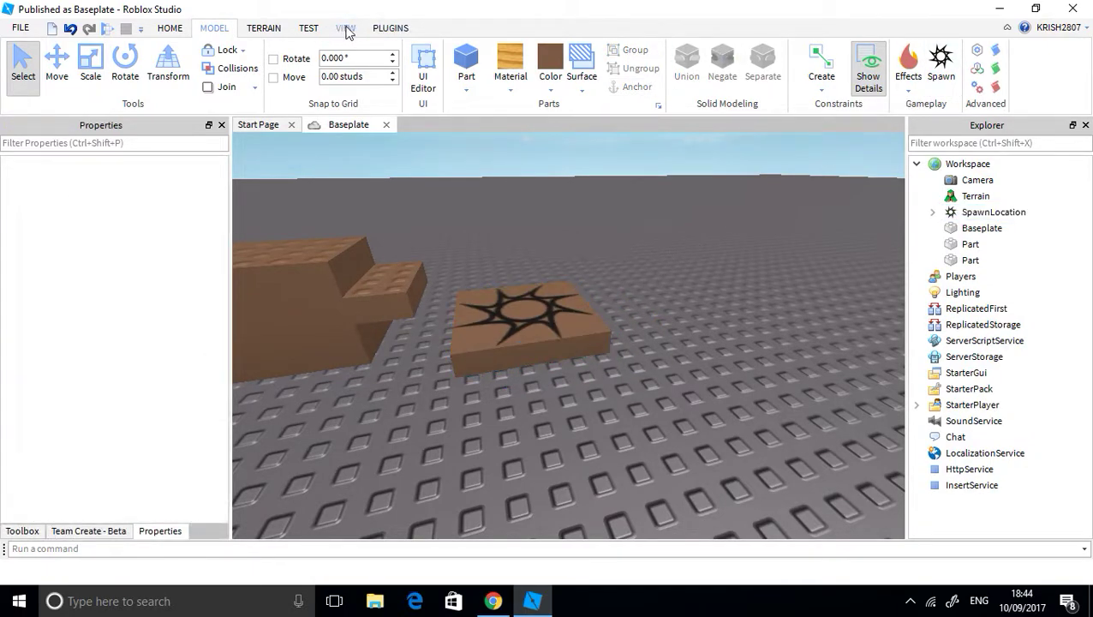
Step: Start a Run simulation of the place to test how the unanchored blocks behave
click(346, 30)
click(212, 29)
click(171, 28)
click(701, 91)
click(716, 140)
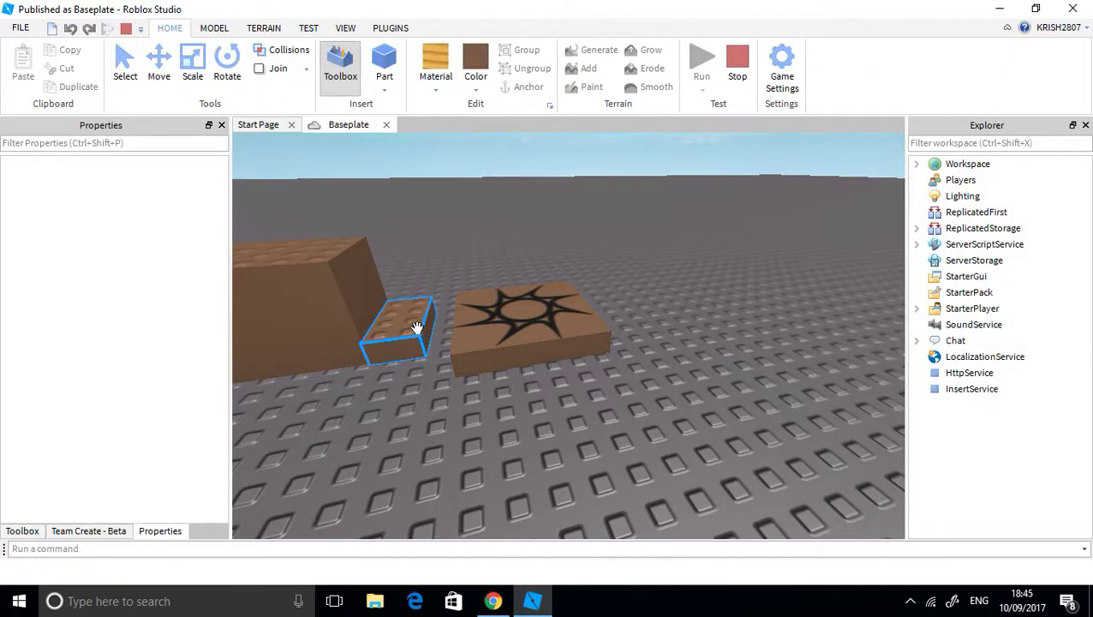
Step: Try to place the small block against the large block's side face during the simulation, ending by stopping it
right_drag(439, 330, 442, 325)
scroll(522, 336, up, 3)
drag(548, 340, 380, 274)
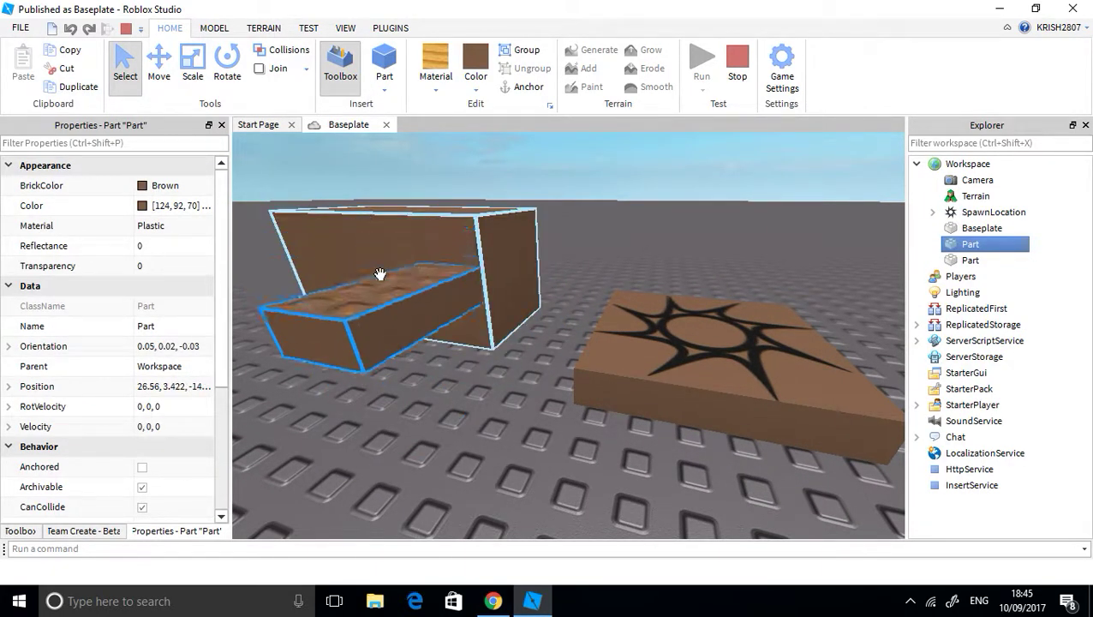
click(373, 212)
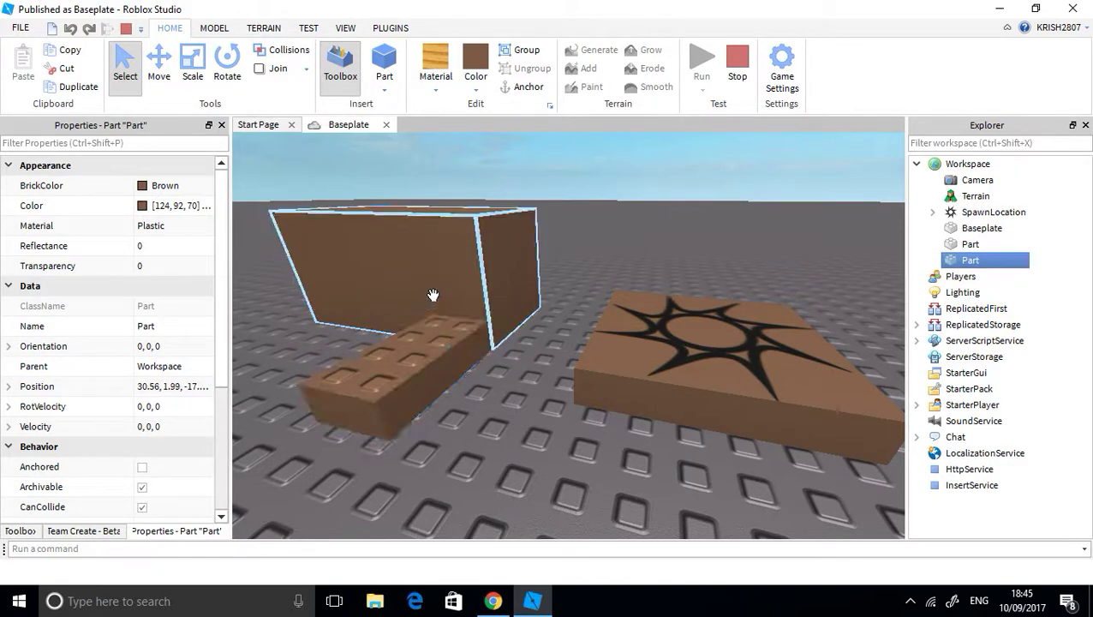
drag(418, 315, 366, 276)
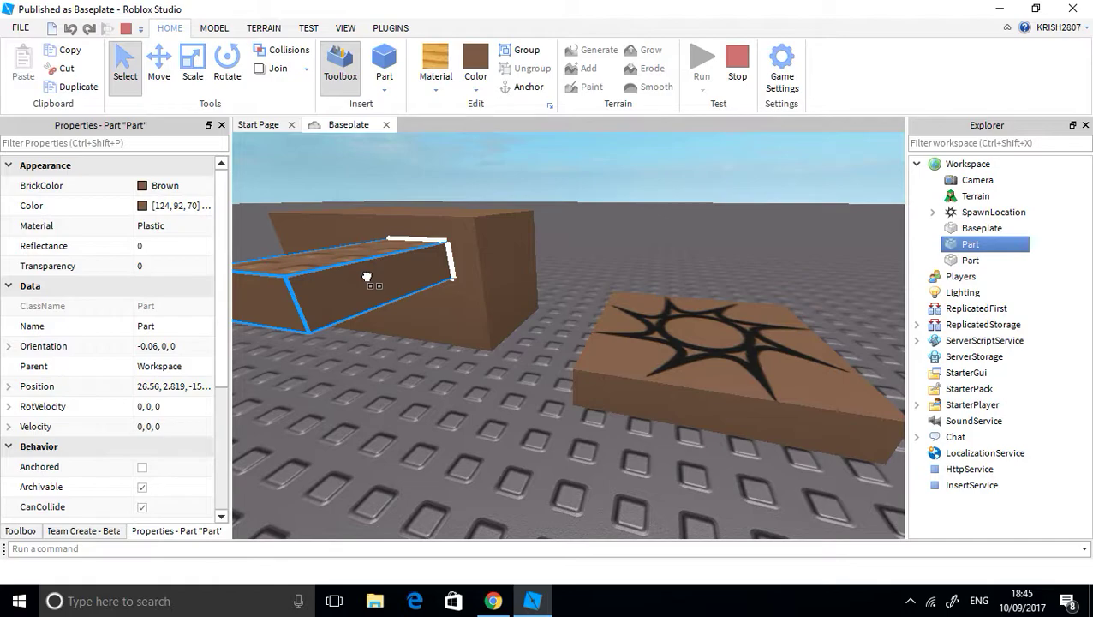
mouse_move(366, 277)
mouse_down()
mouse_move(419, 261)
mouse_move(375, 296)
mouse_move(401, 274)
mouse_move(257, 321)
mouse_move(356, 296)
mouse_up()
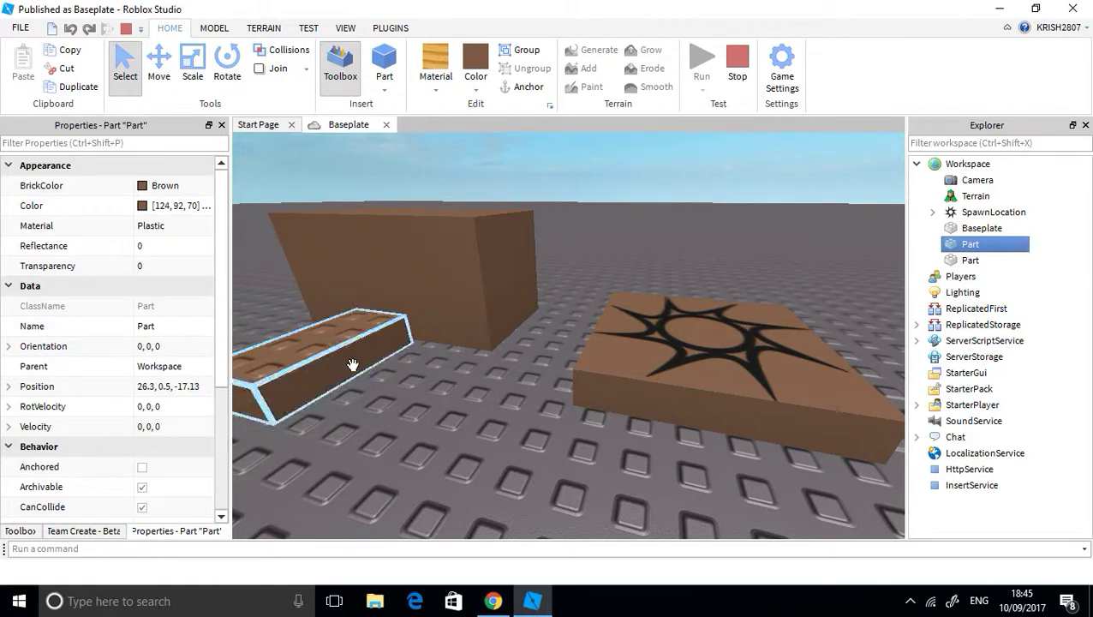
click(737, 75)
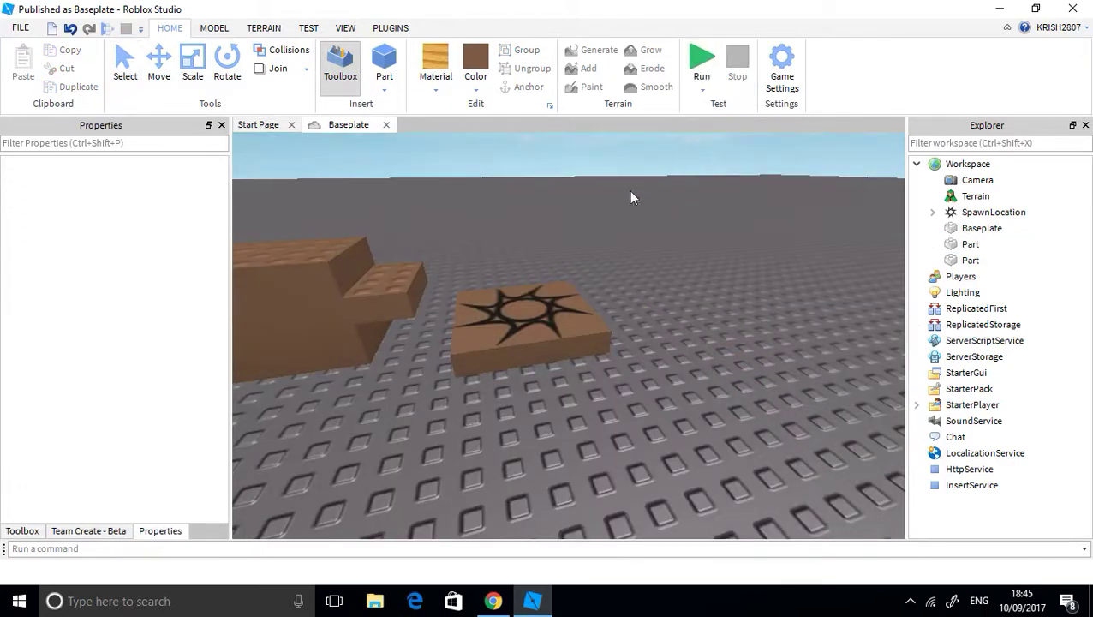
right_drag(510, 224, 510, 200)
drag(469, 266, 396, 323)
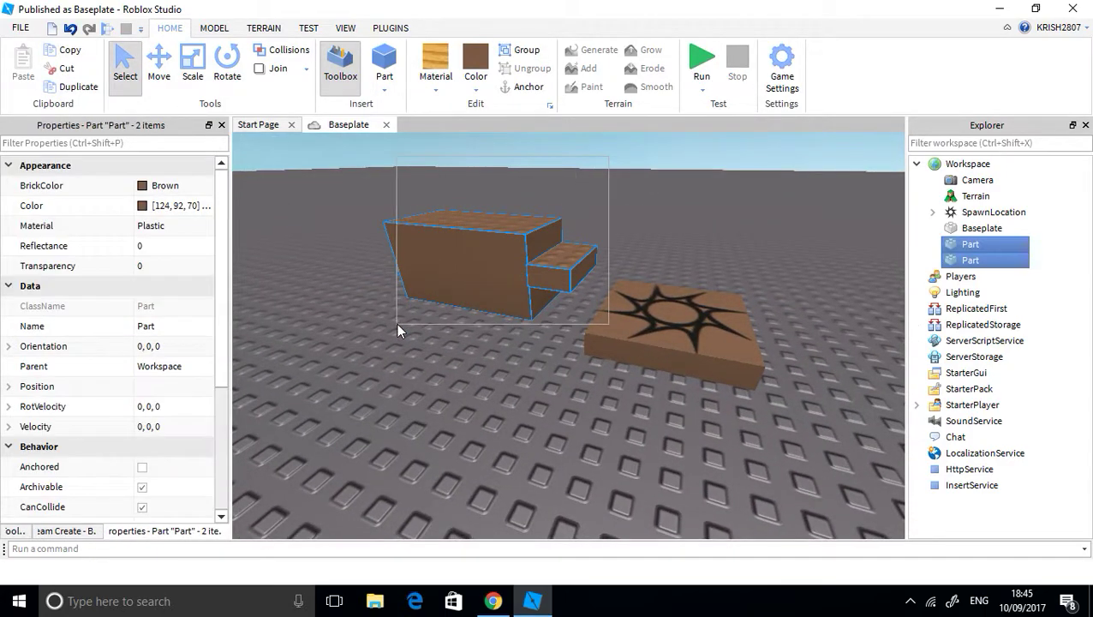
click(475, 424)
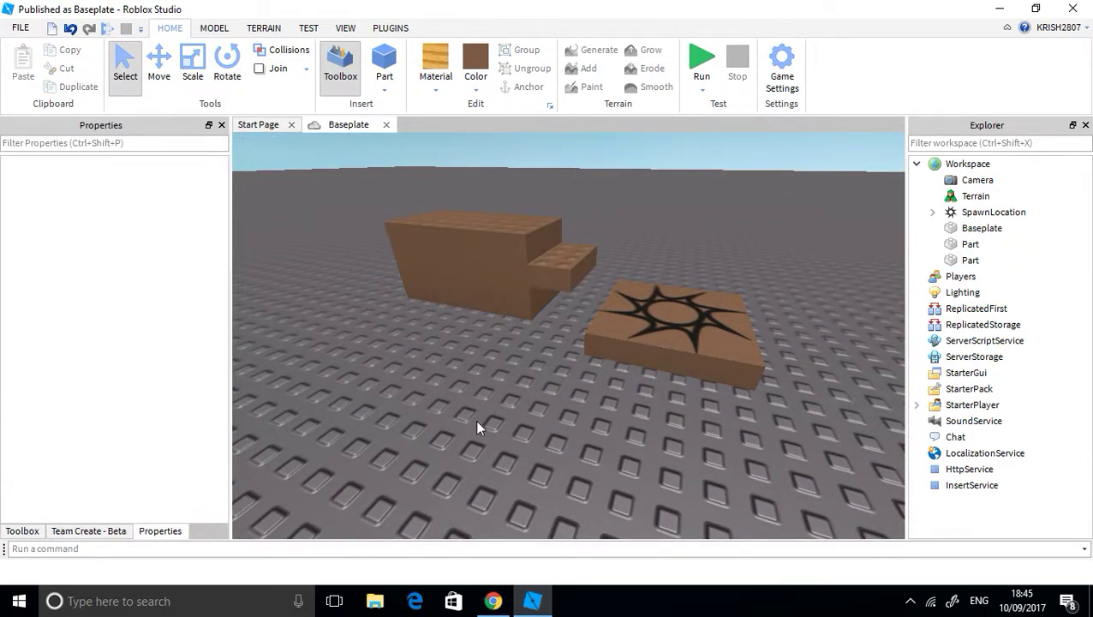
Step: Scale the small protruding block narrower from both of its ends
click(553, 281)
key(w)
right_drag(565, 371, 593, 360)
click(199, 91)
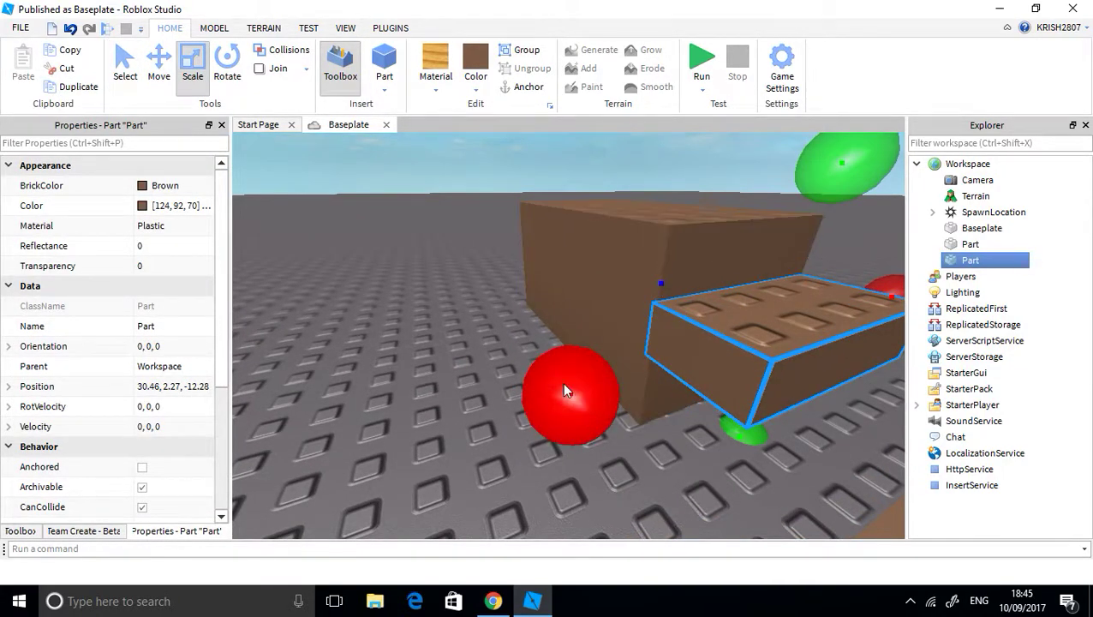
drag(563, 386, 642, 363)
right_drag(700, 363, 723, 382)
scroll(723, 382, down, 3)
drag(645, 341, 603, 354)
right_drag(602, 354, 509, 204)
scroll(509, 204, up, 3)
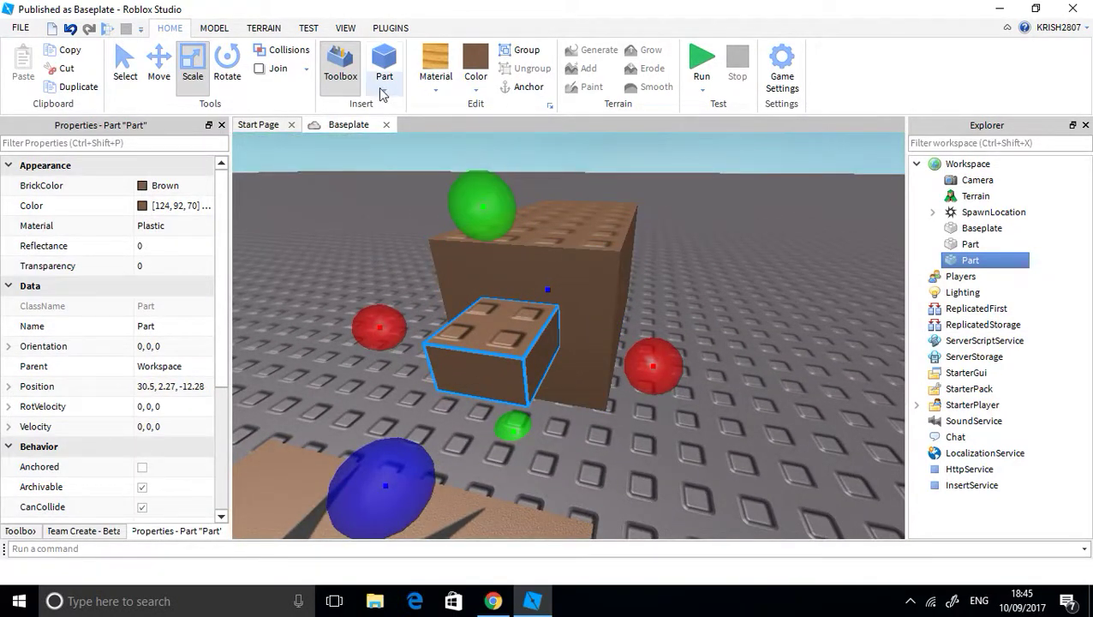
Step: Apply the Smooth surface to the tops of the small and large blocks
click(237, 27)
click(582, 89)
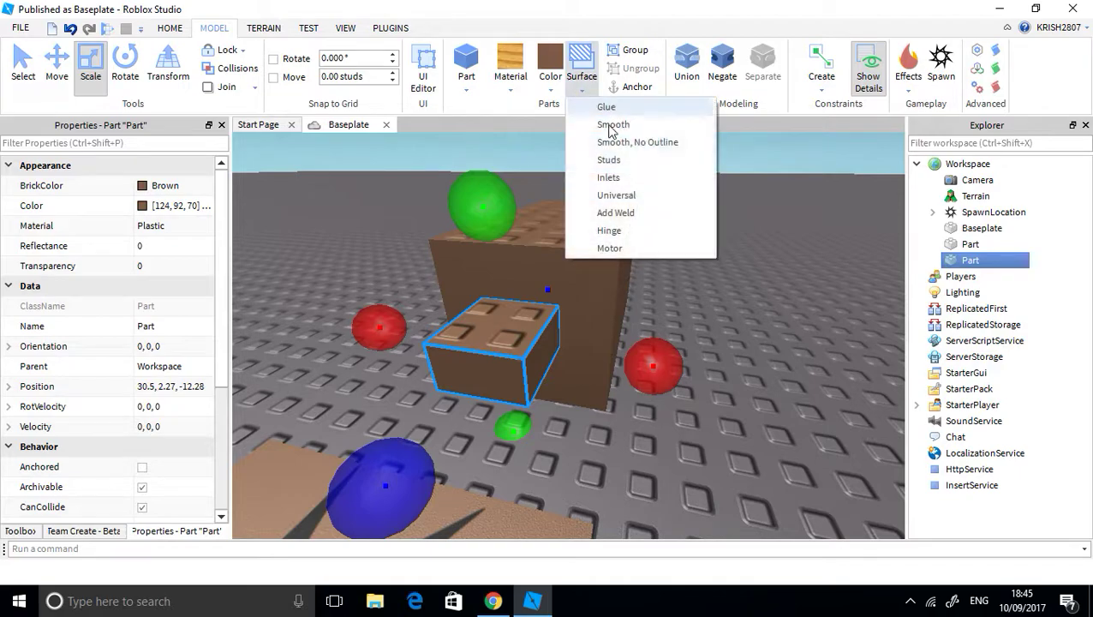
click(625, 126)
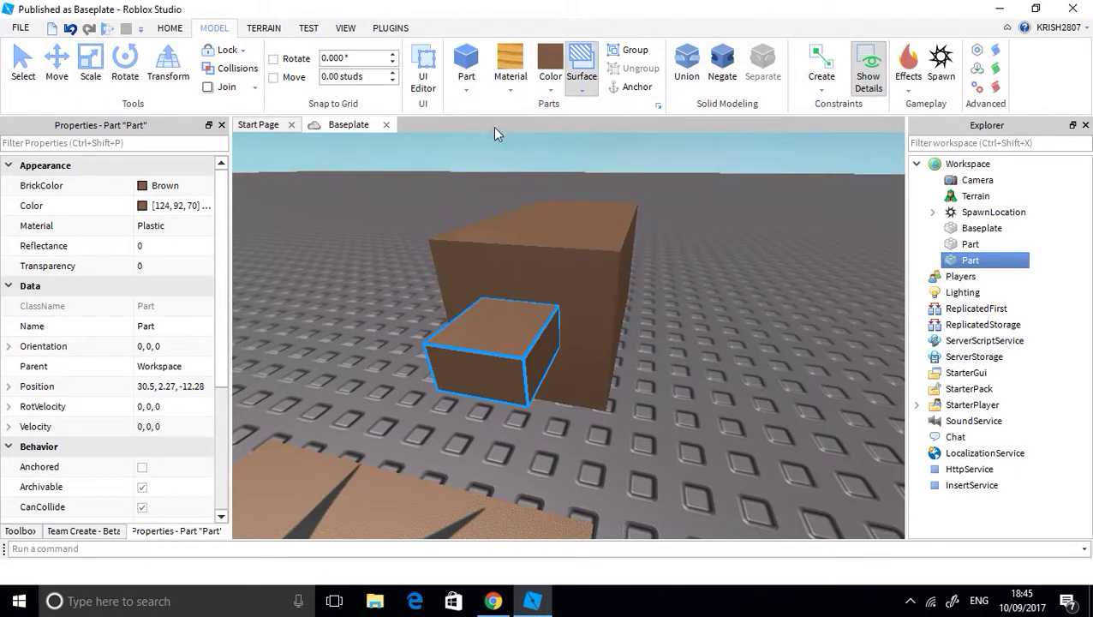
Step: Colour the small block Bright yellow
click(550, 89)
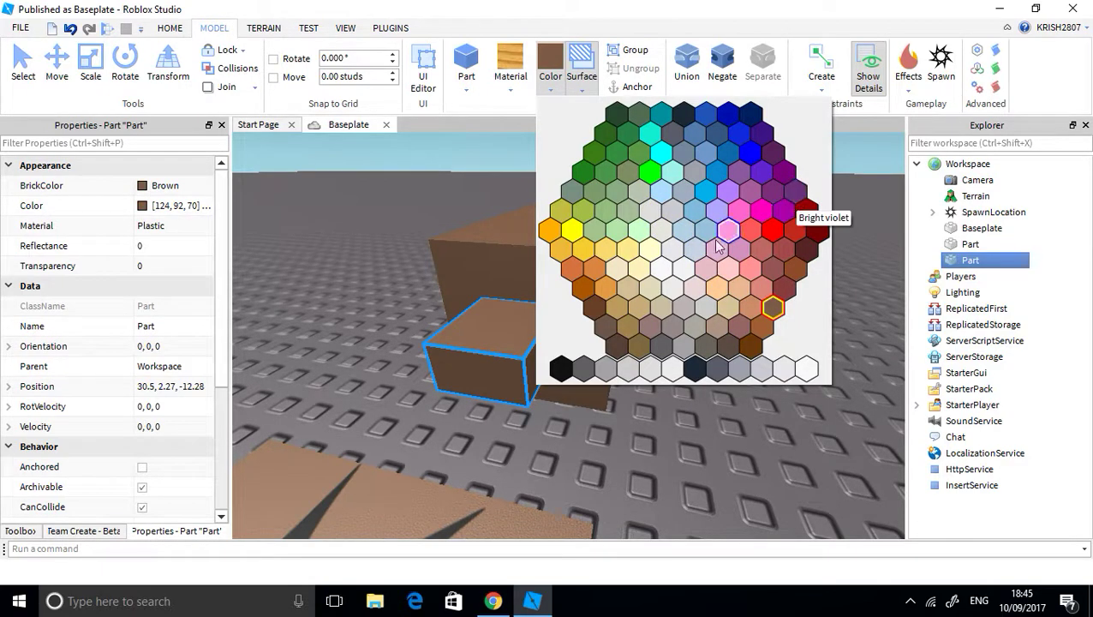
click(582, 246)
click(463, 311)
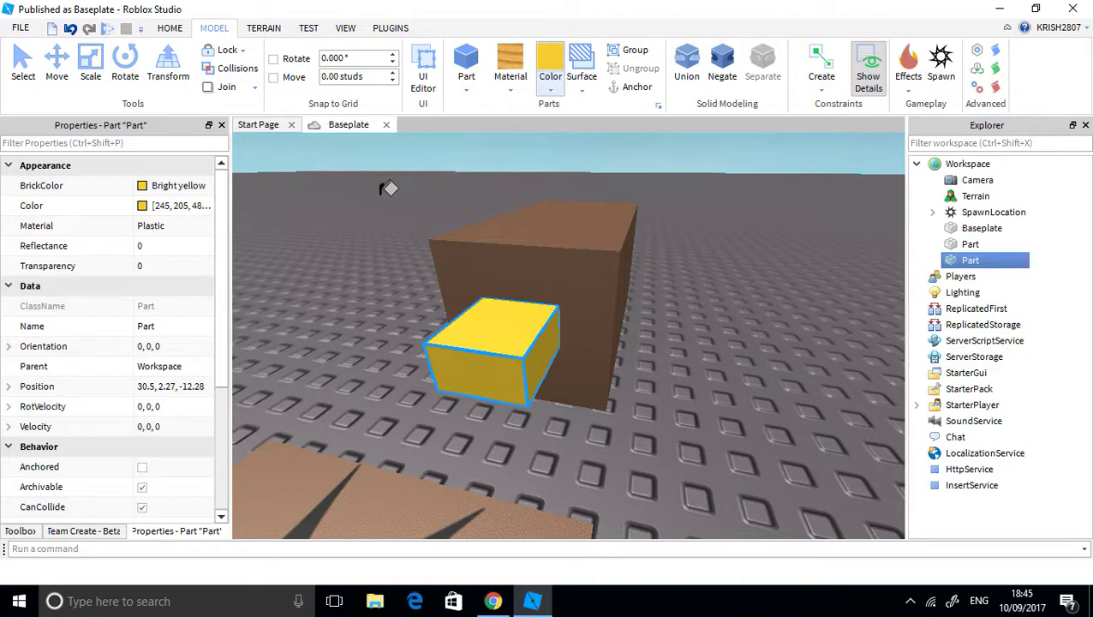
Step: Colour the small block Gold
click(550, 91)
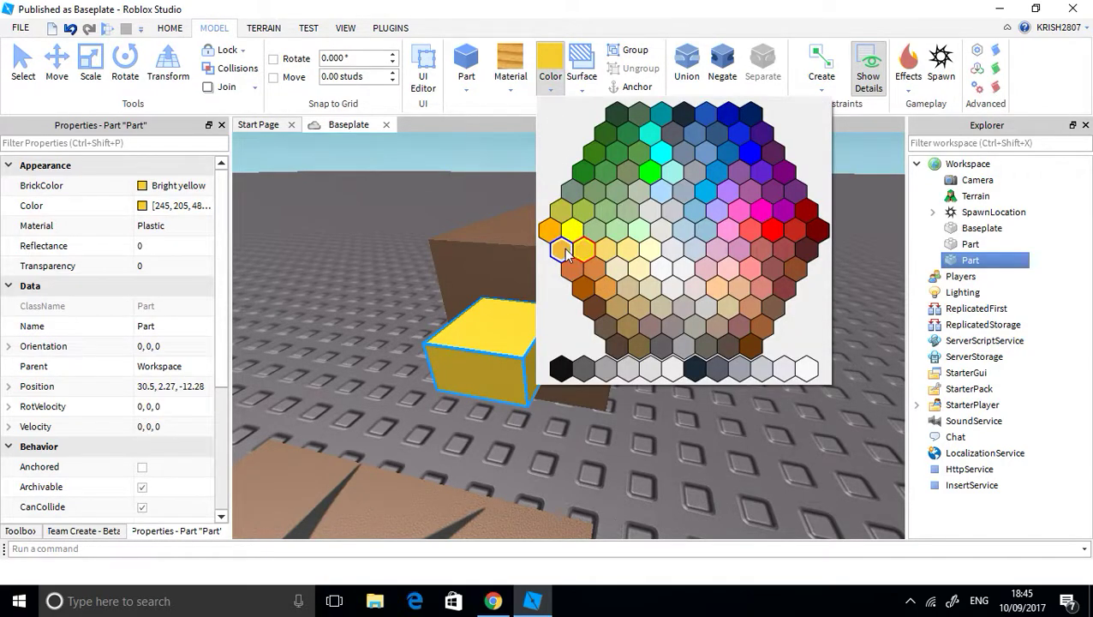
click(567, 254)
right_drag(564, 257, 565, 255)
key(w)
key(s)
Step: Apply the Smooth, No Outline surface to the faces of the blocks
click(581, 88)
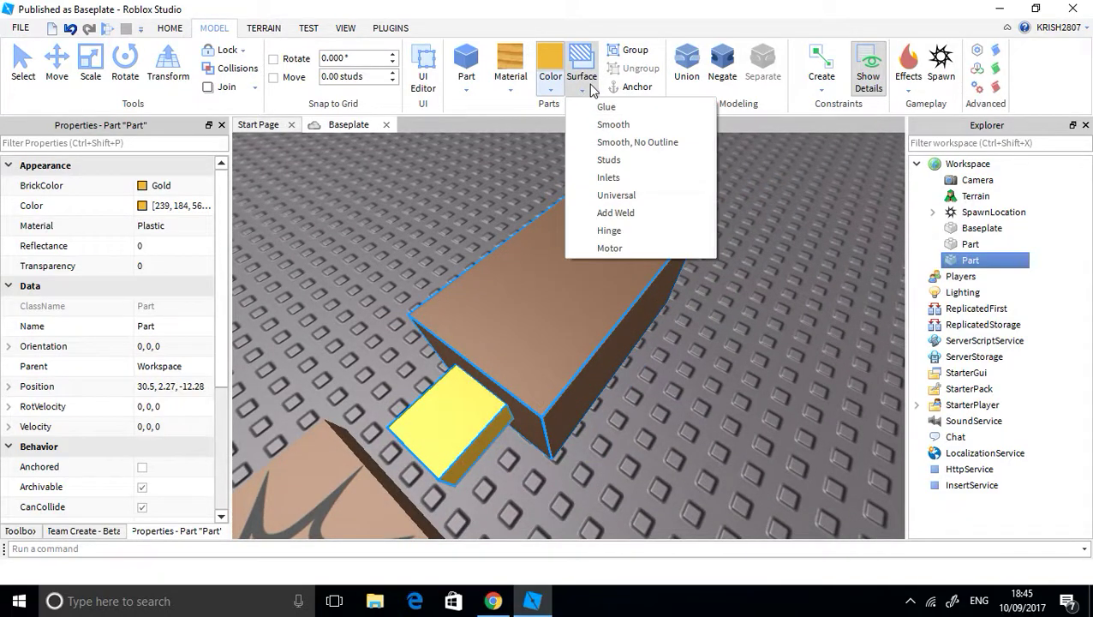
click(632, 149)
right_drag(556, 254, 559, 256)
mouse_move(696, 295)
right_down()
mouse_move(634, 309)
mouse_move(610, 296)
right_up()
right_drag(672, 260, 615, 282)
key(f)
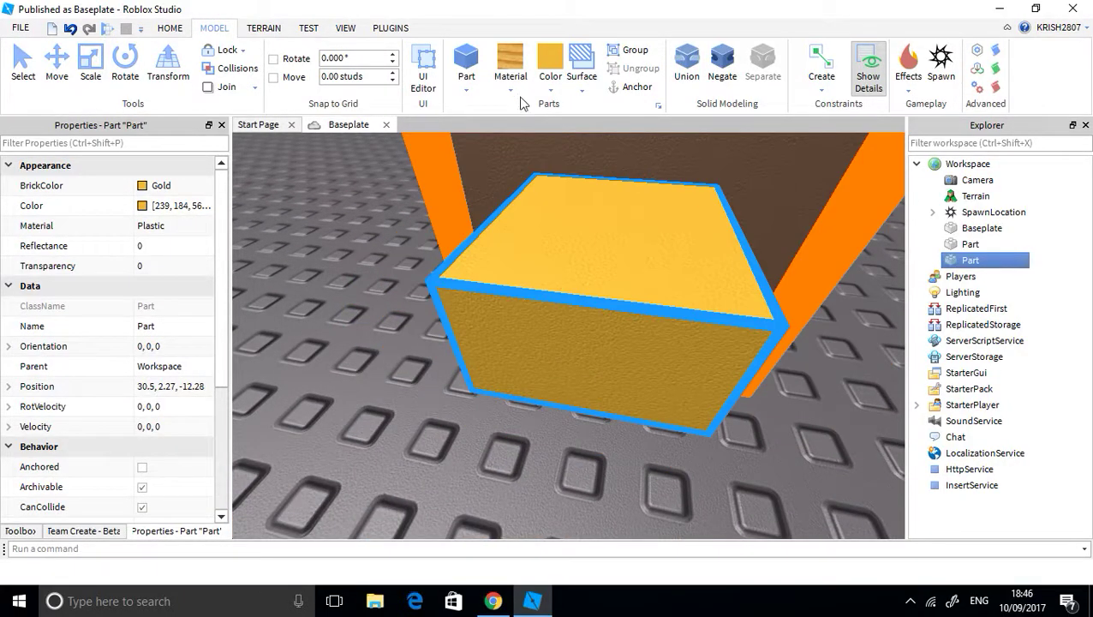
Step: Set the material of both the small gold block and the large brown block to SmoothPlastic
click(510, 61)
click(552, 425)
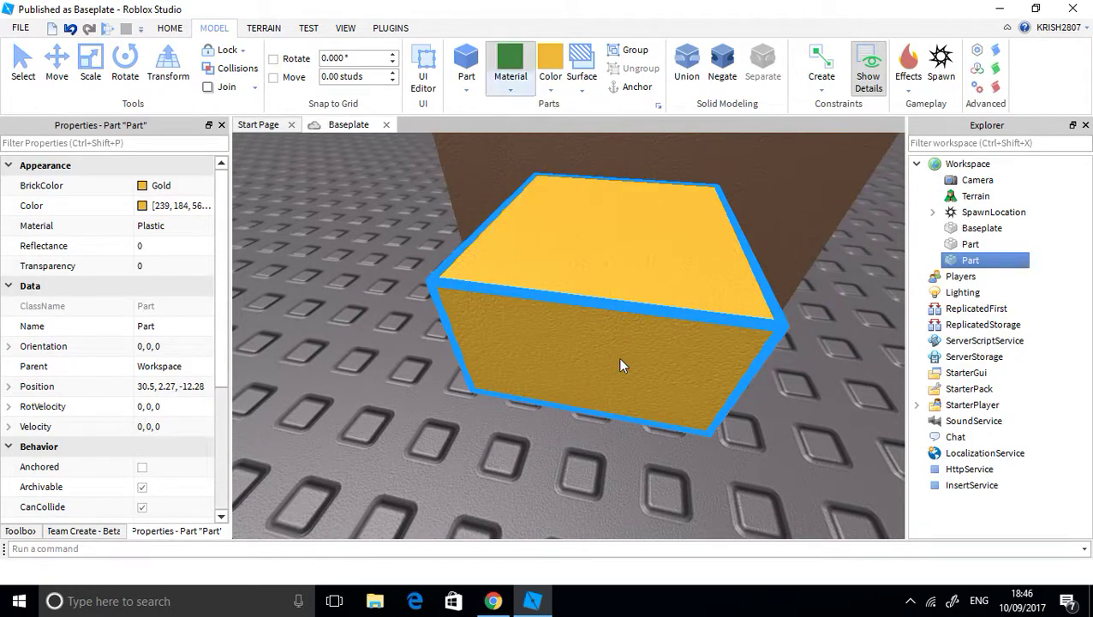
scroll(637, 198, down, 5)
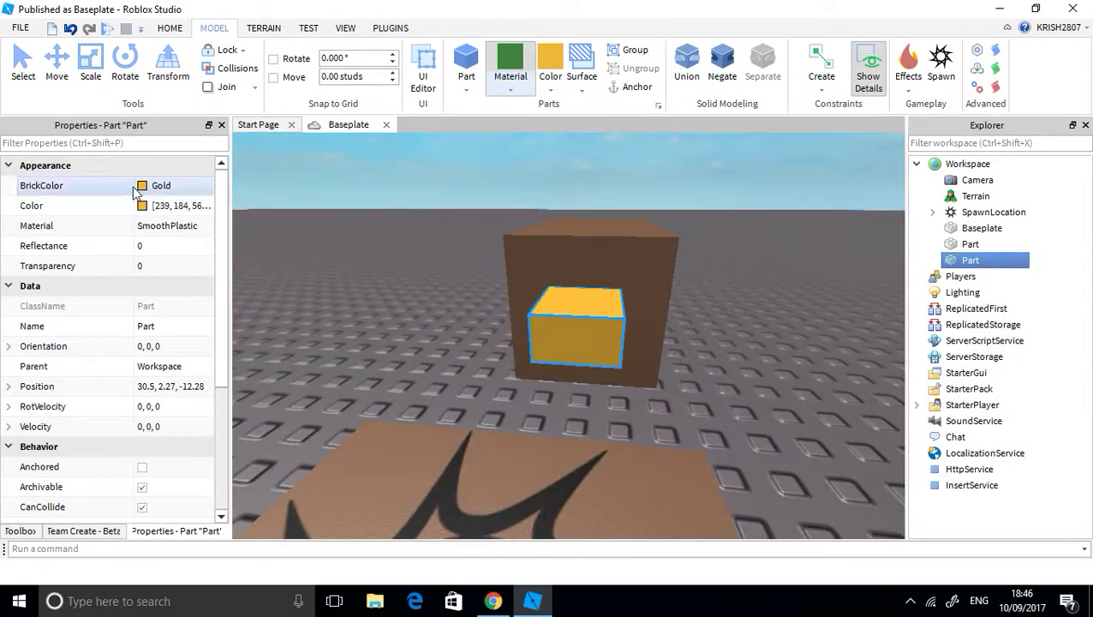
scroll(527, 217, down, 3)
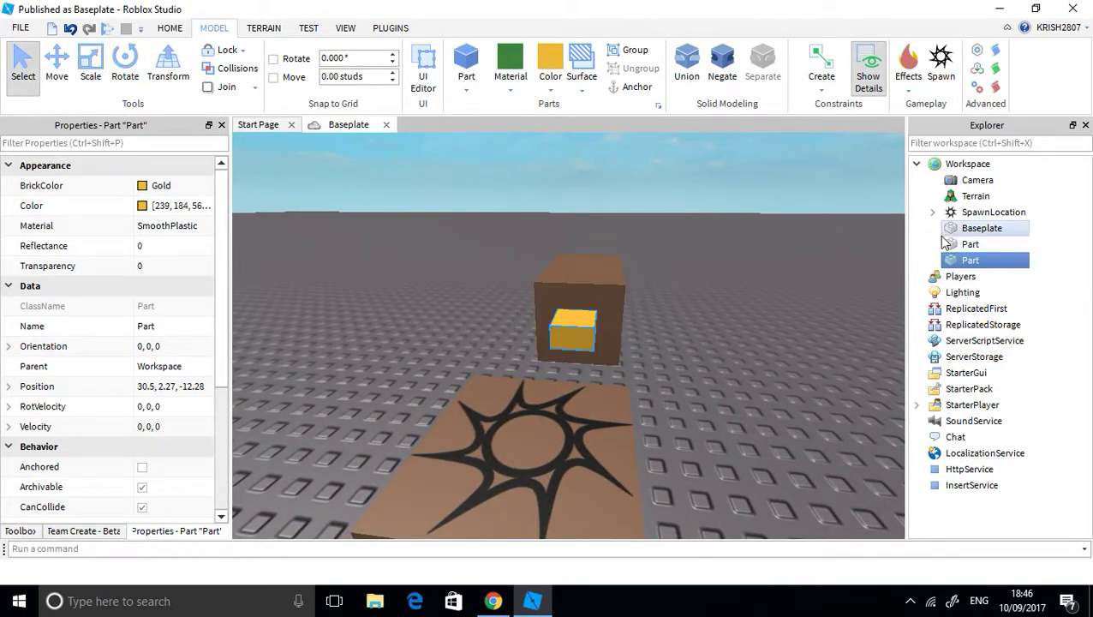
Step: Select both blocks together and raise them off the baseplate into the air
ctrl+click(966, 245)
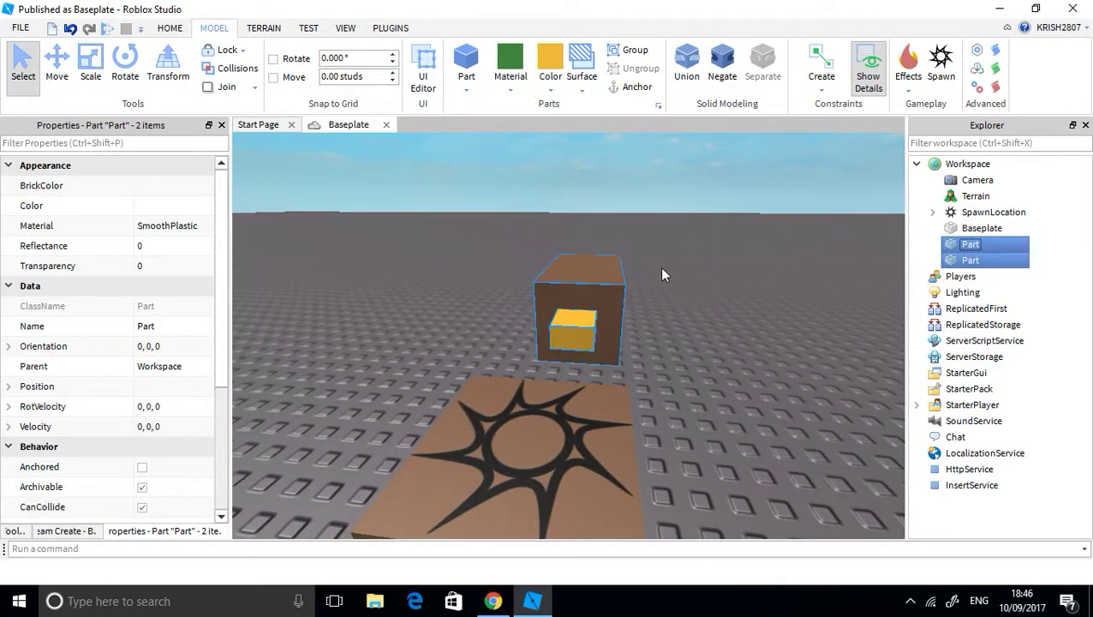
click(60, 77)
right_drag(546, 303, 550, 257)
drag(581, 313, 601, 207)
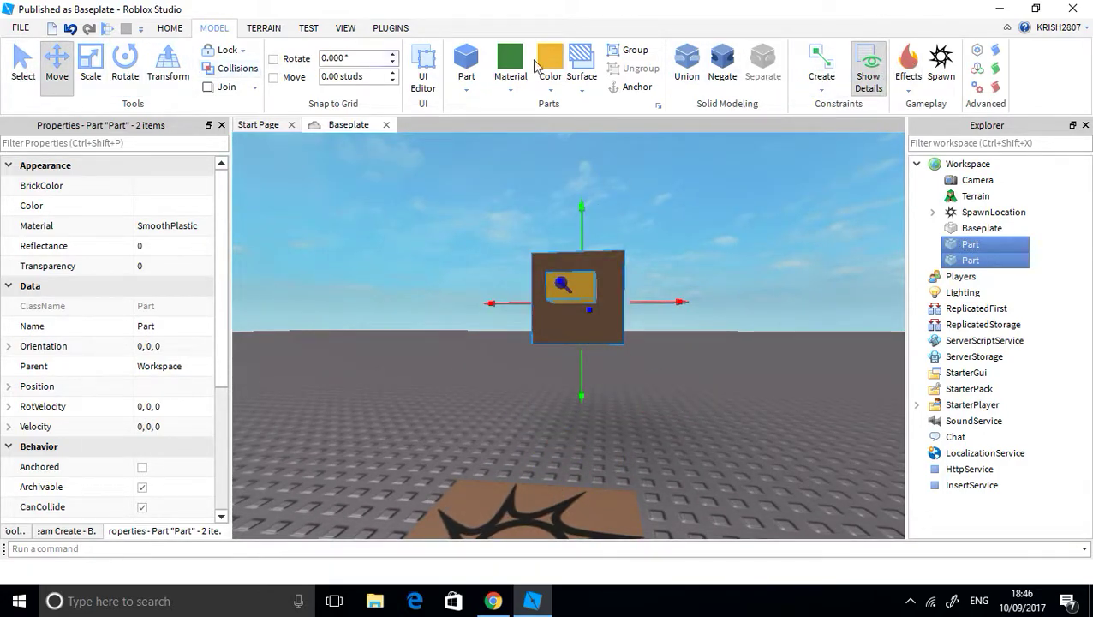
Step: Run the simulation to test how the raised blocks behave, ending by stopping it
click(169, 29)
click(244, 34)
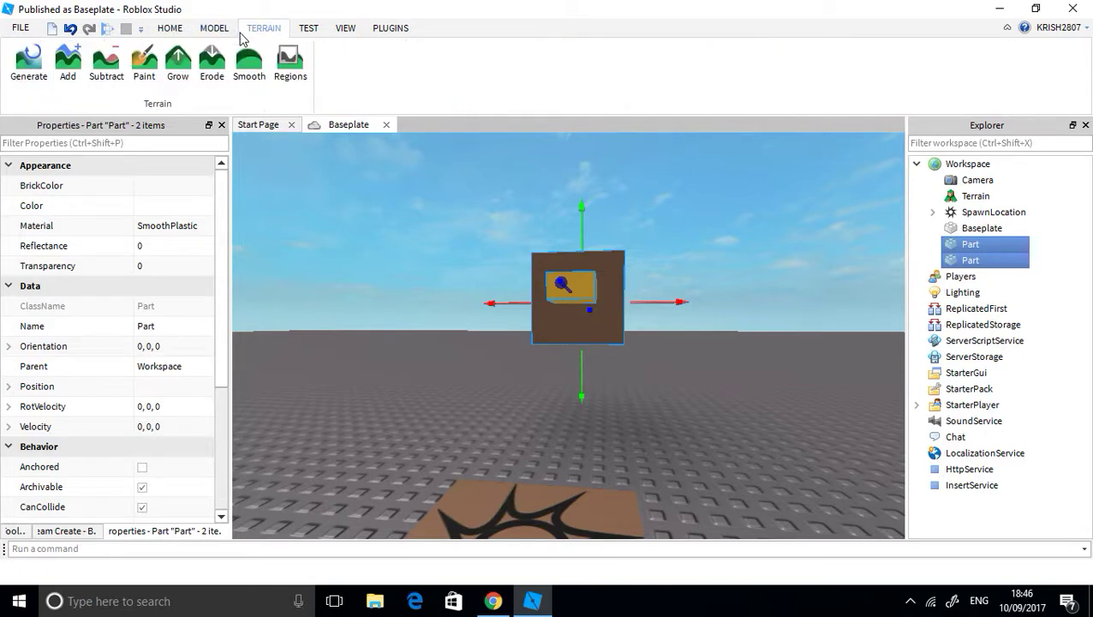
click(307, 29)
click(12, 60)
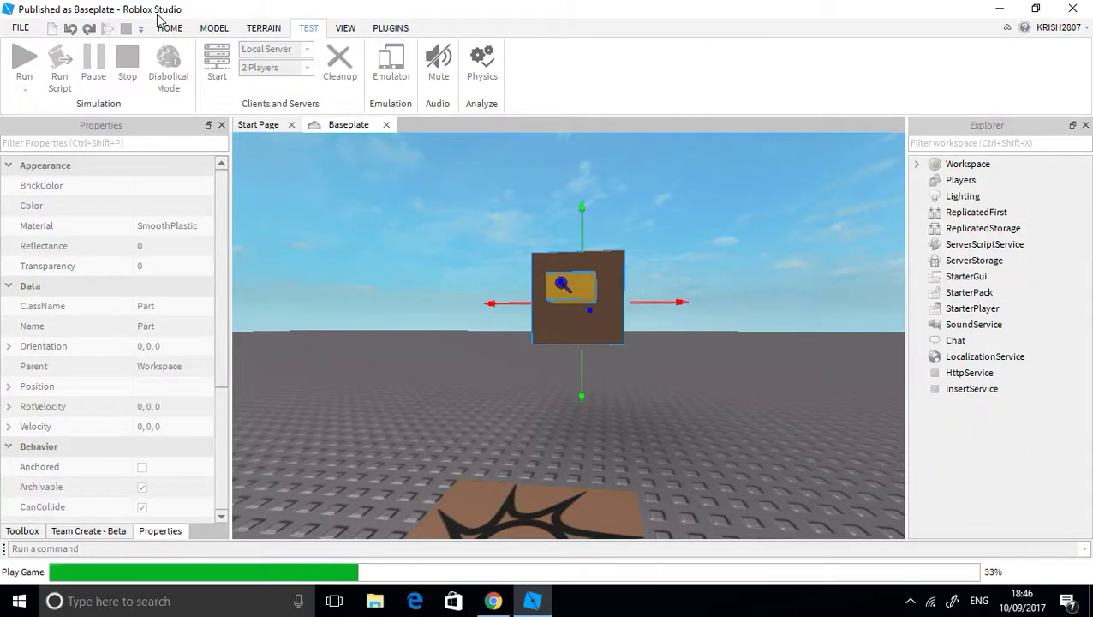
click(158, 31)
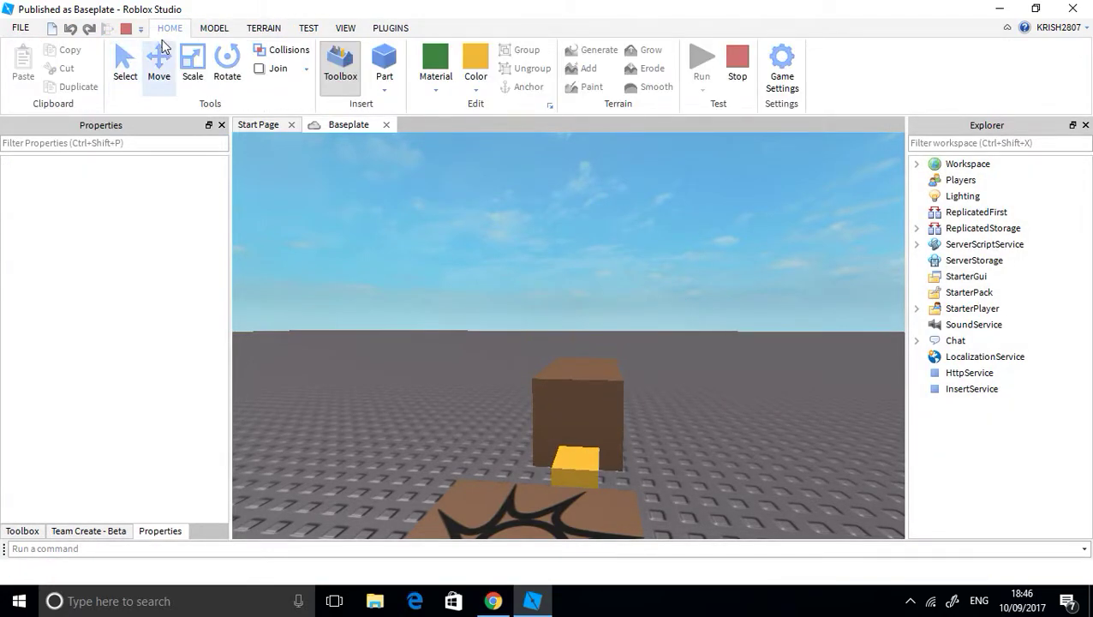
click(128, 37)
right_drag(612, 330, 612, 331)
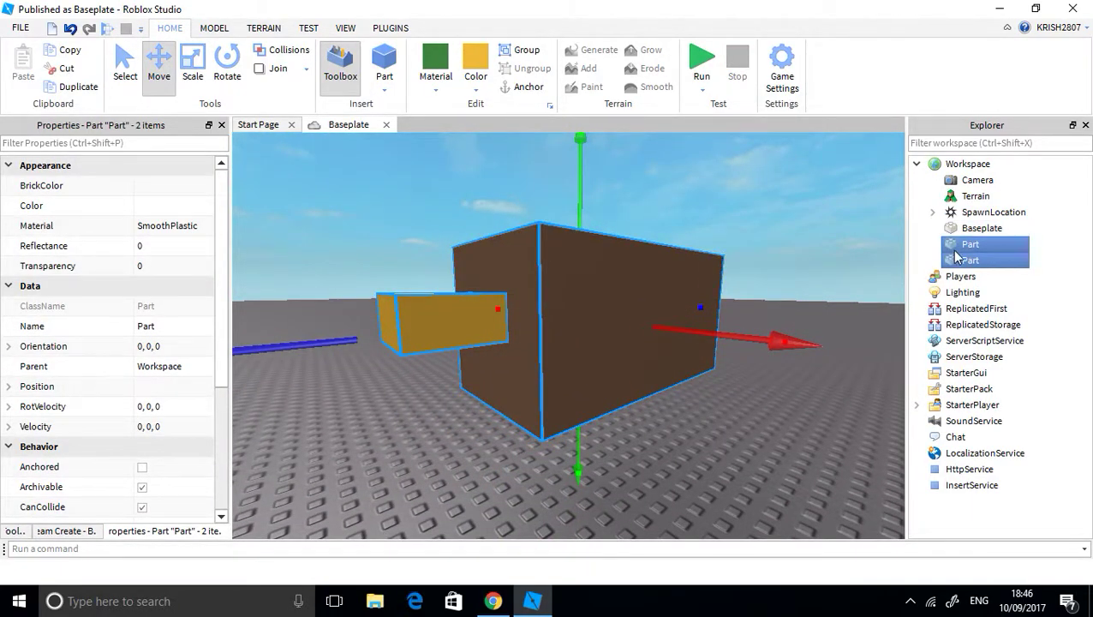
Step: Group the small gold block and the large brown block into a model and rename it Test
key(ctrl+g)
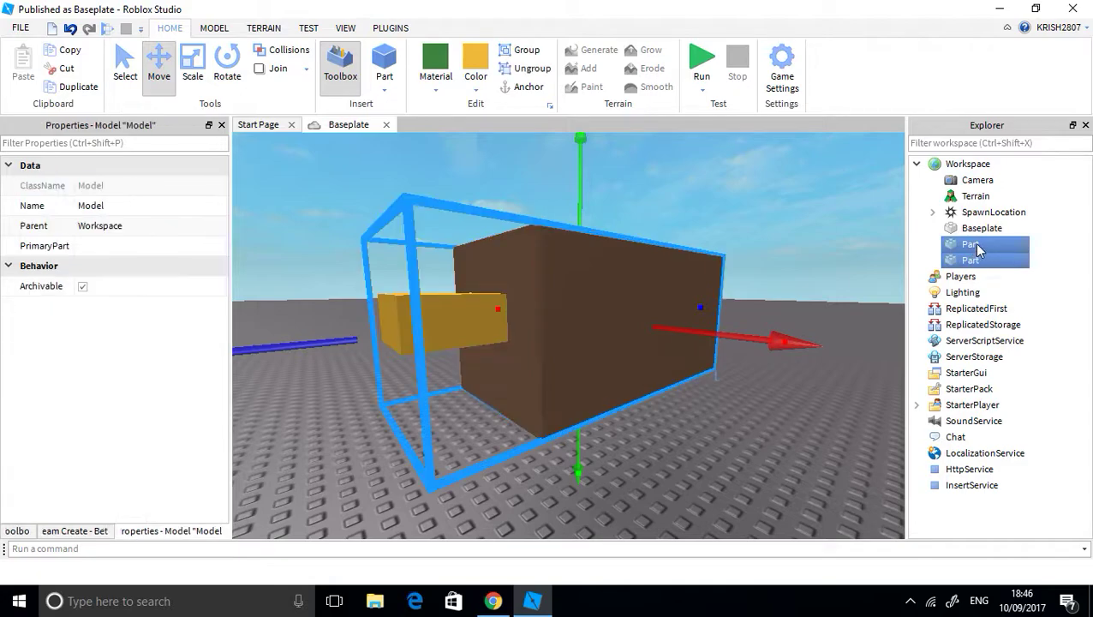
right_click(964, 227)
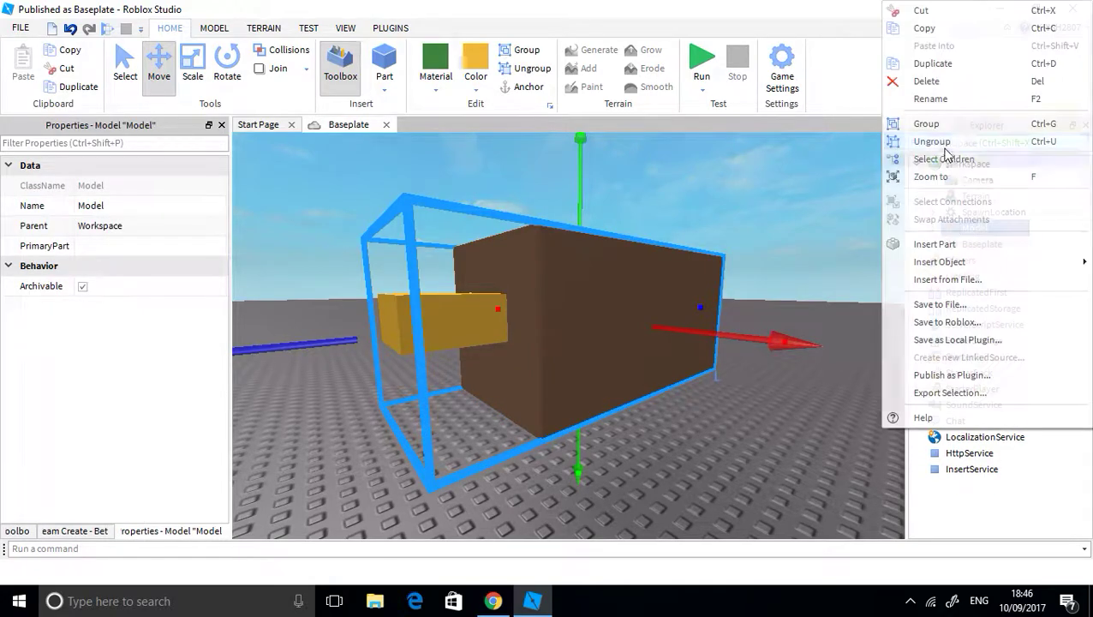
click(939, 99)
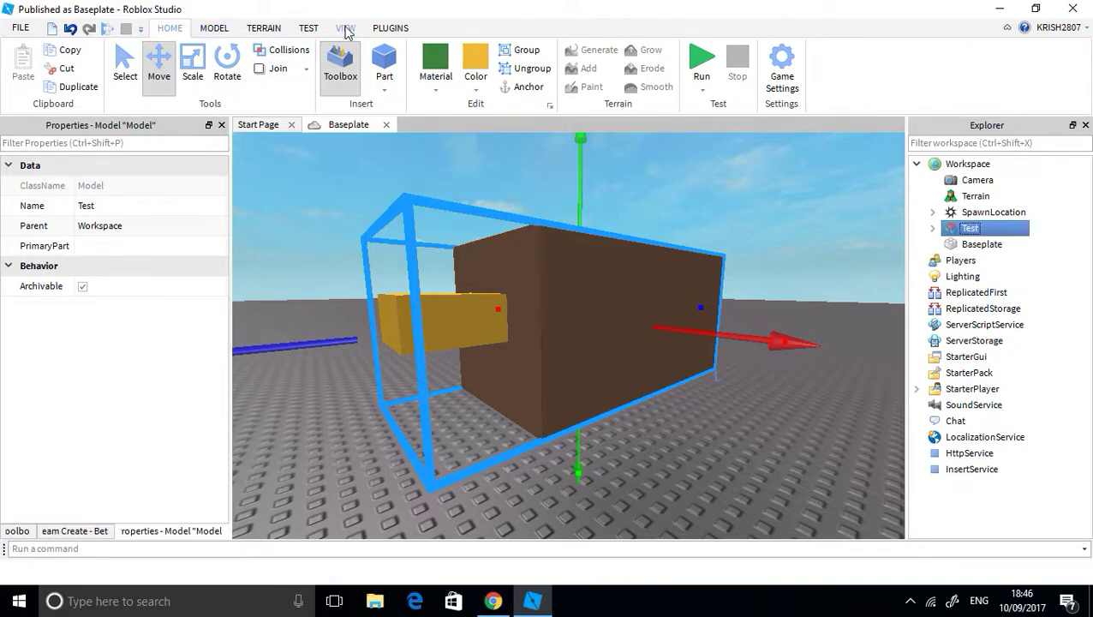
Step: Weld the two parts inside the Test model together with the Welding plugin
click(372, 30)
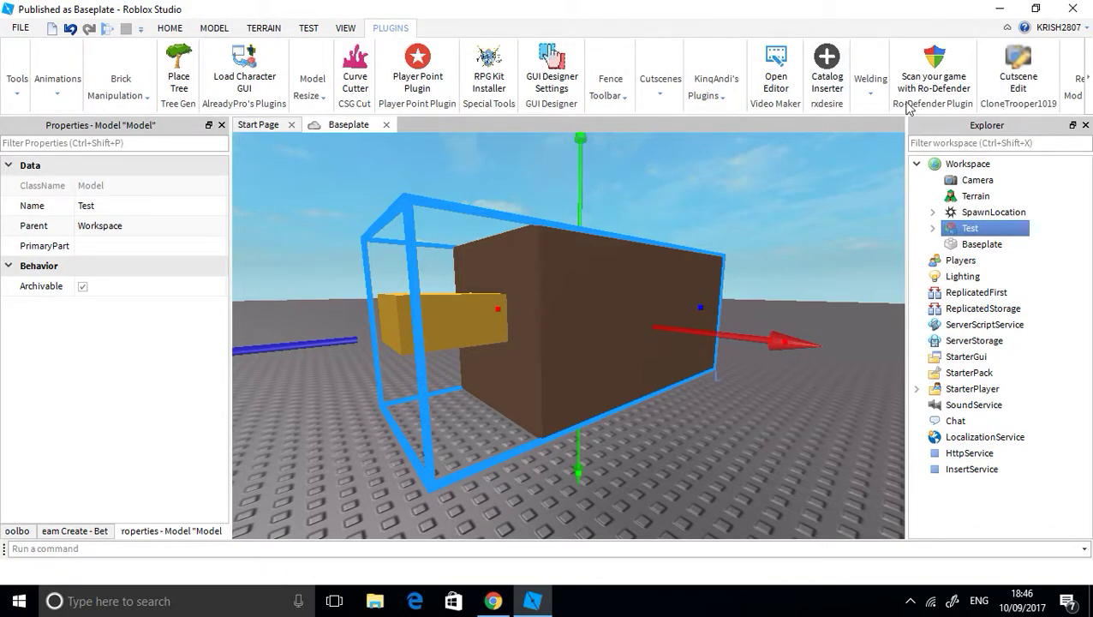
click(872, 95)
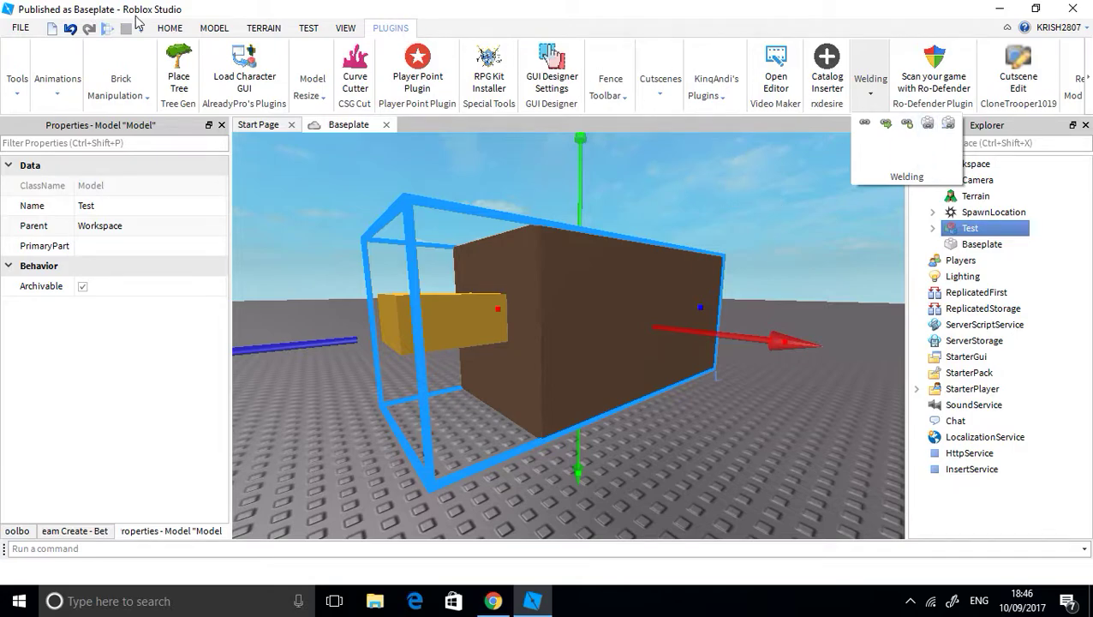
click(170, 27)
click(932, 228)
click(965, 245)
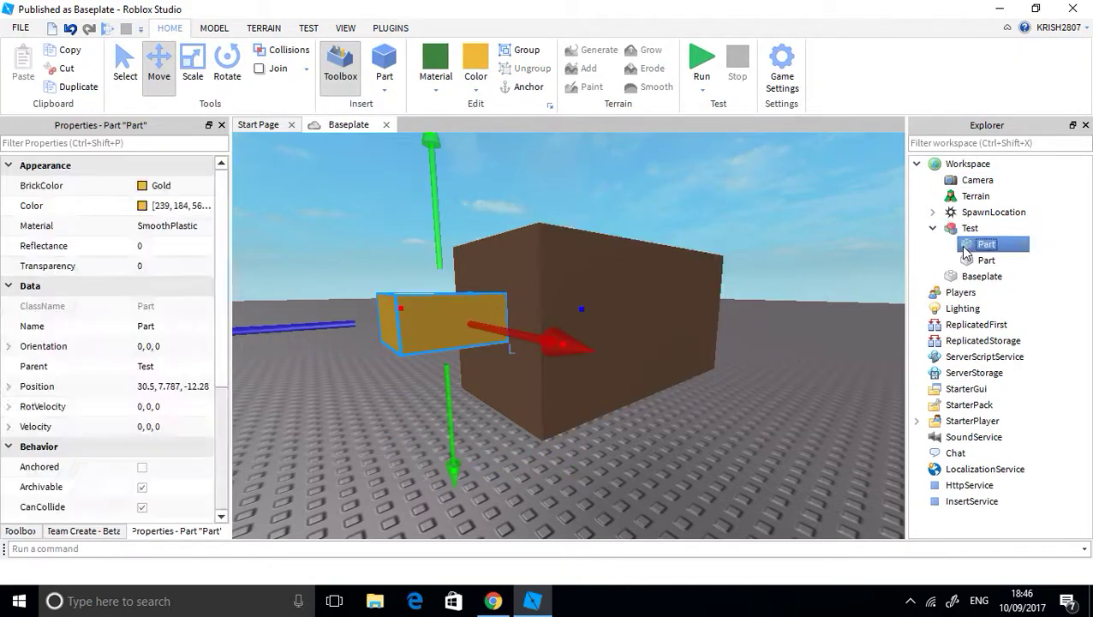
ctrl+click(968, 260)
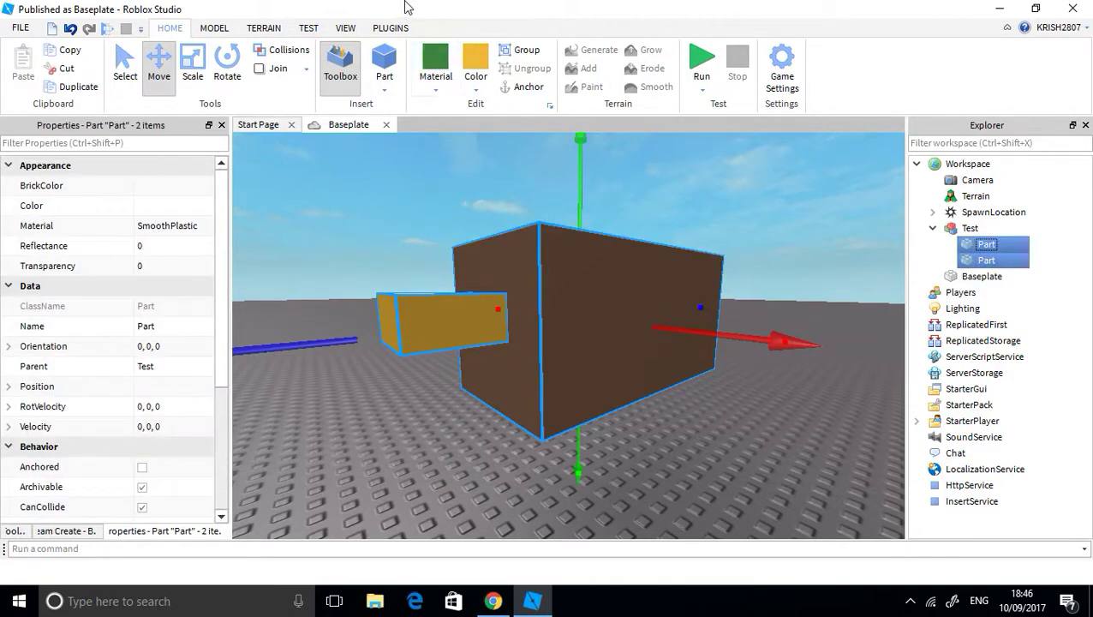
click(391, 28)
click(870, 91)
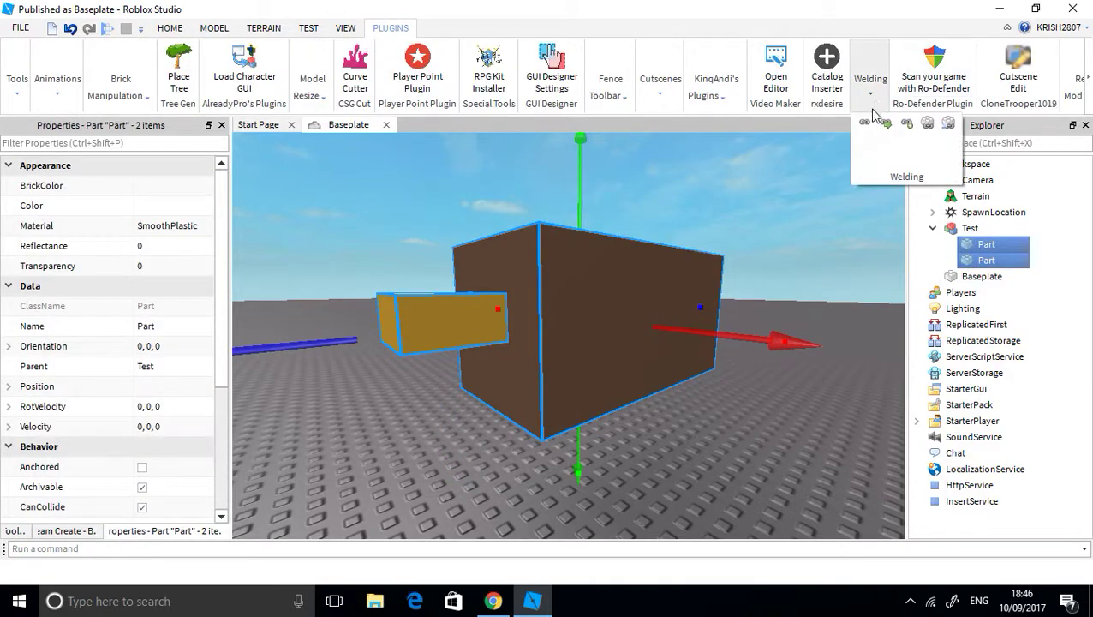
click(927, 127)
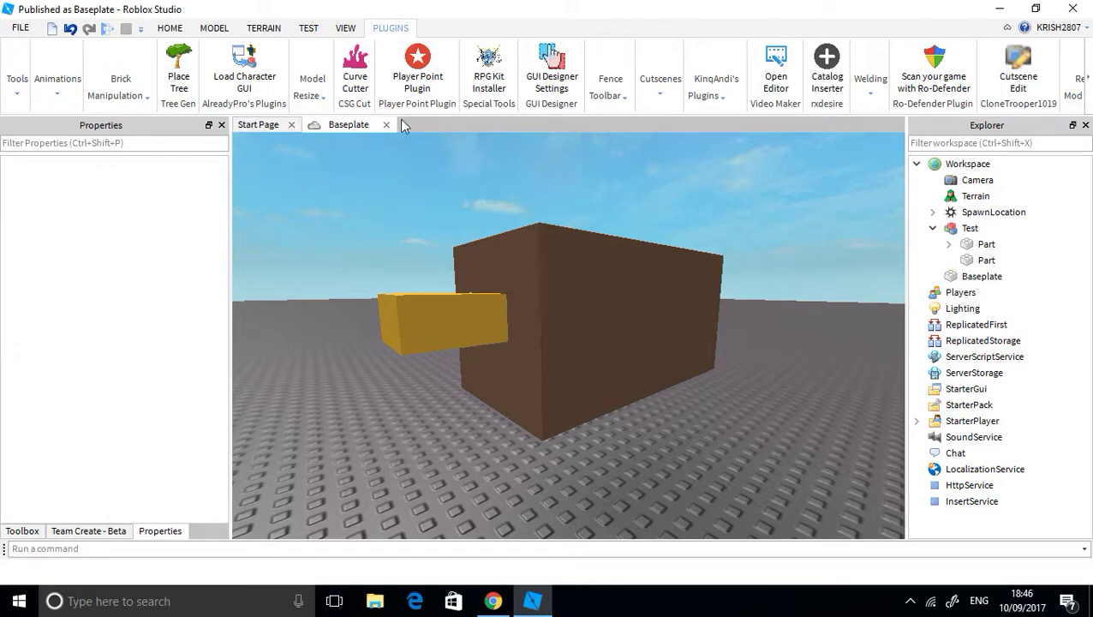
click(977, 261)
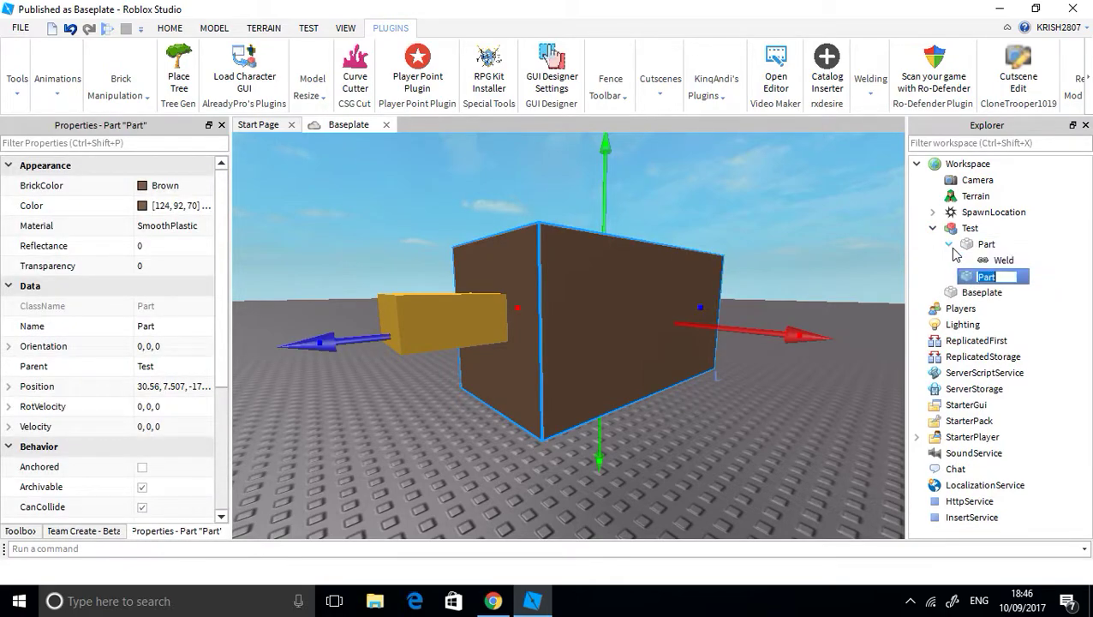
ctrl+click(968, 246)
click(871, 81)
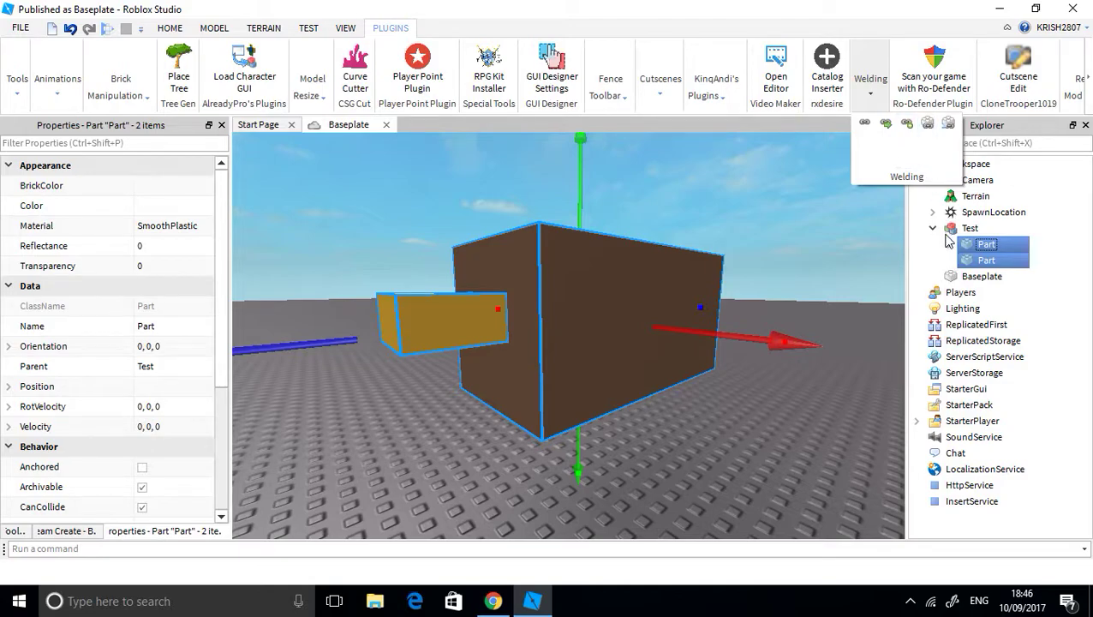
click(845, 266)
Step: Play-test the place to view how the welded blocks land, then stop the session
key(F5)
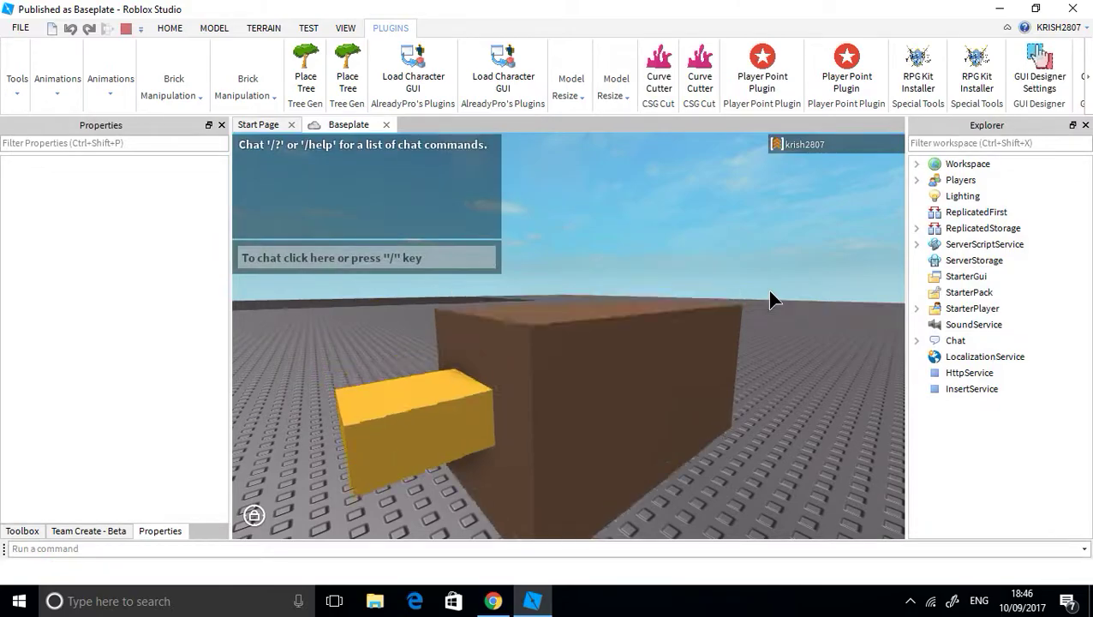
right_drag(616, 335, 613, 345)
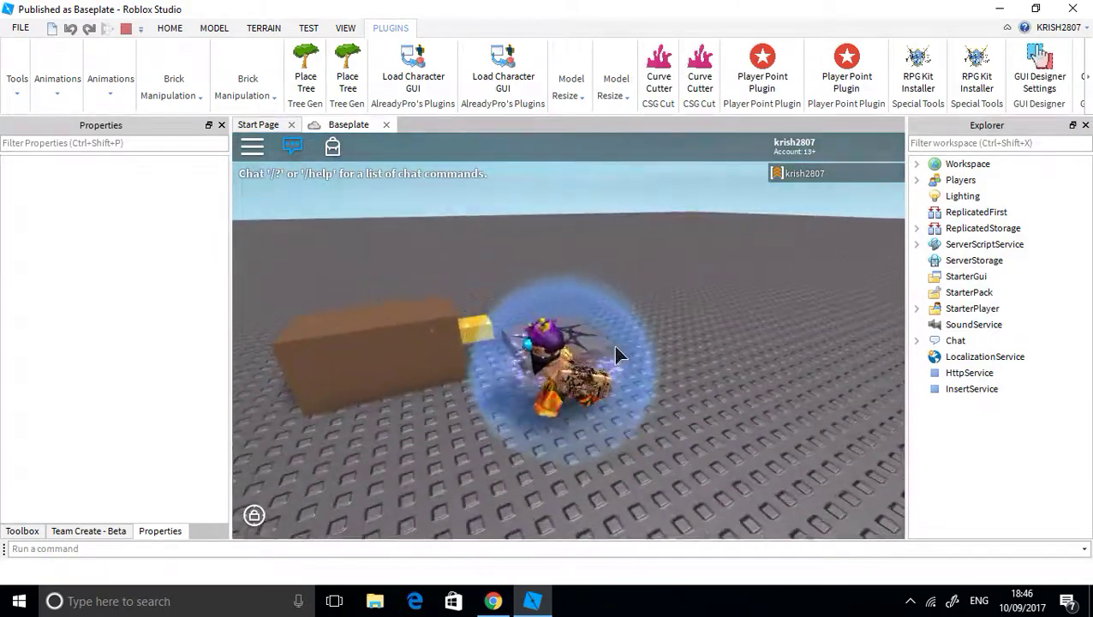
key(shift)
key(shift+F5)
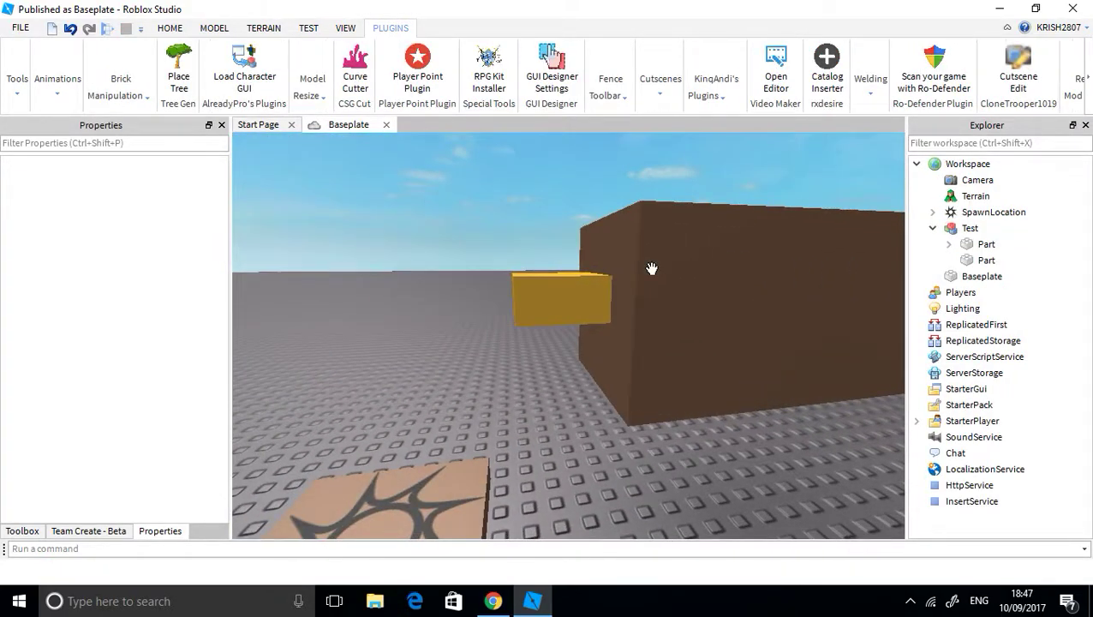
Step: Play-test again, walking and jumping the character onto the welded blocks to check that they hold together, then stop
key(a)
right_drag(627, 276, 629, 276)
key(F5)
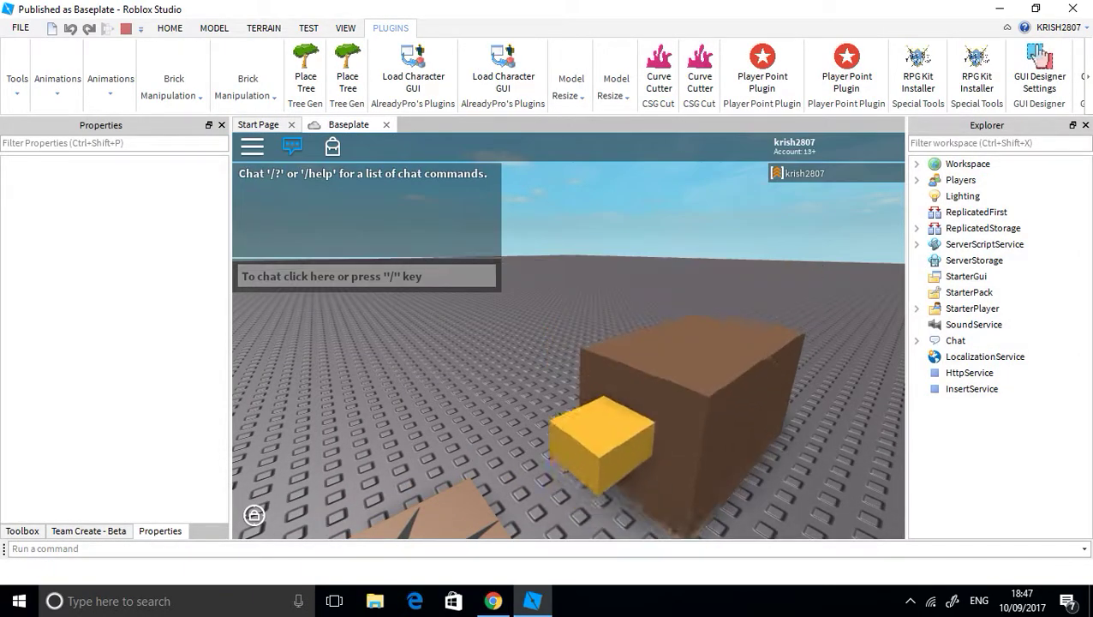
right_drag(591, 360, 601, 366)
key(w)
key(w)
key(space)
key(w)
key(space)
key(d)
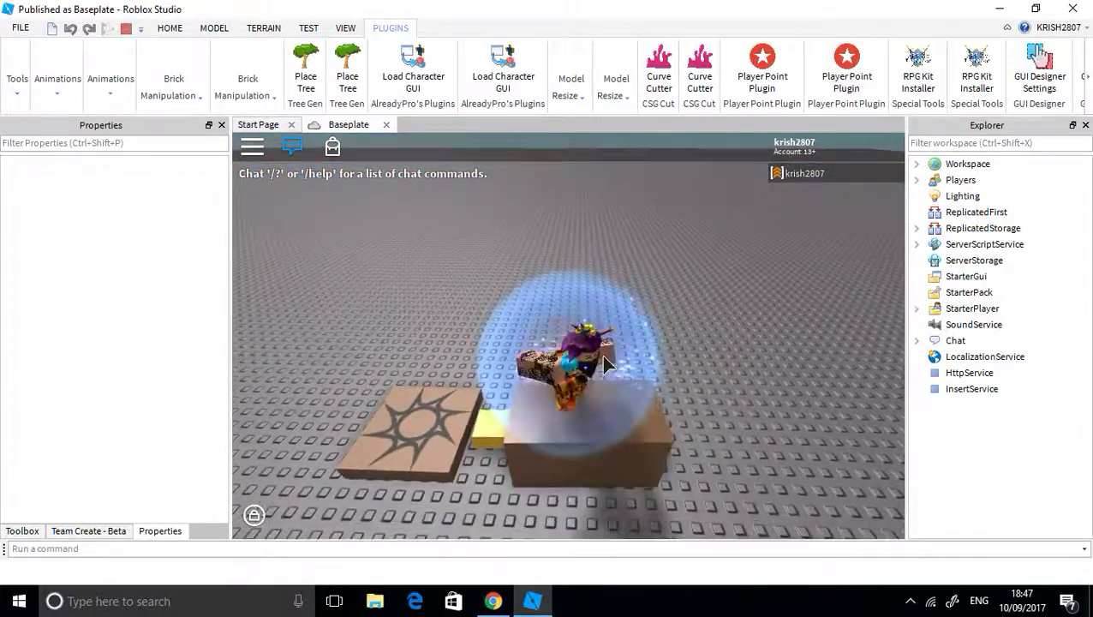
key(shift)
key(shift+F5)
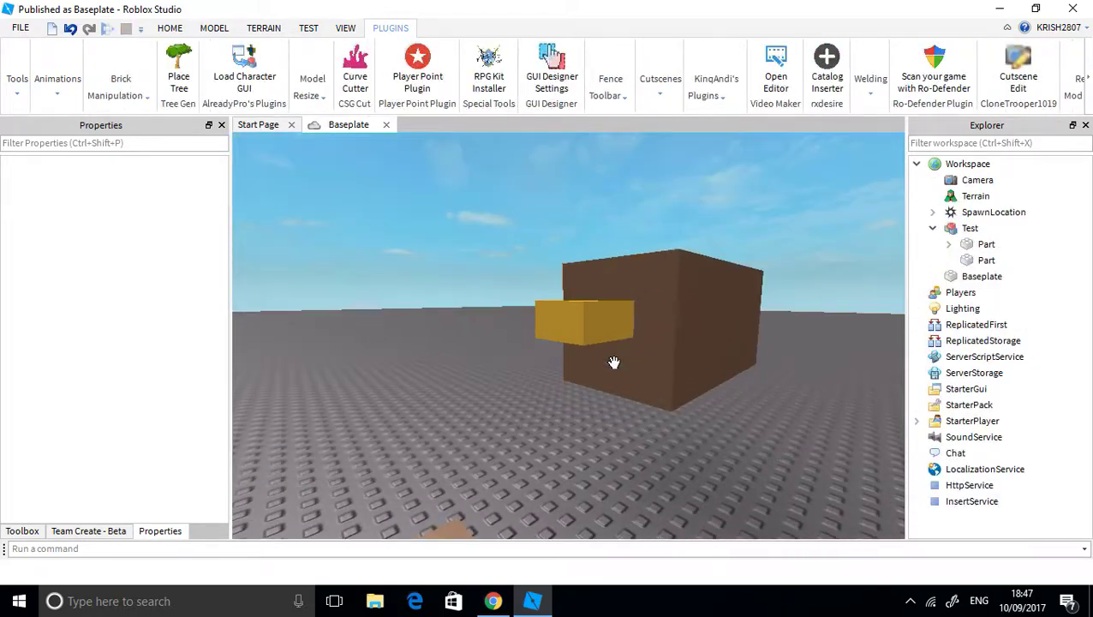
Step: Delete the Test model from the workspace
click(614, 364)
right_drag(614, 364, 615, 364)
key(f)
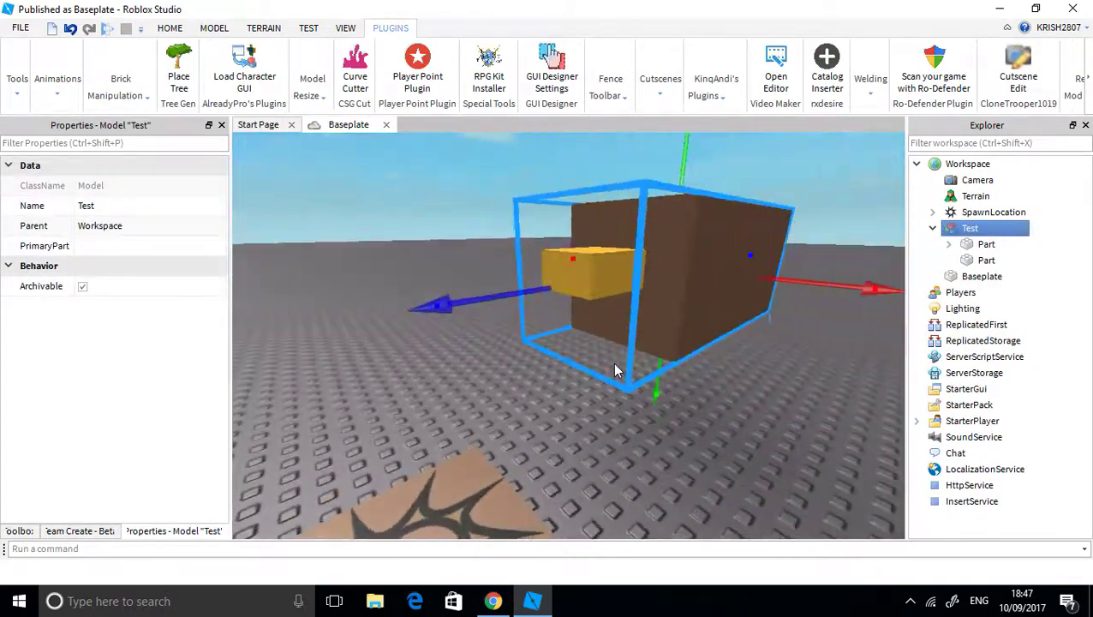
key(Delete)
Step: Delete the spawn location from the baseplate
right_drag(614, 365, 614, 370)
scroll(614, 364, down, 10)
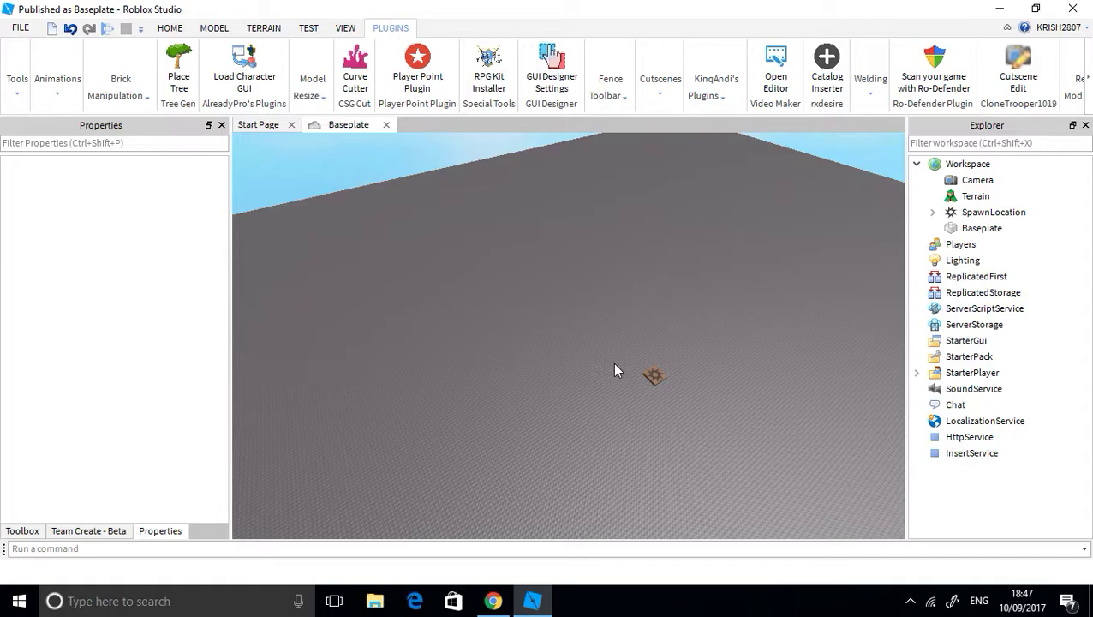
right_drag(615, 363, 614, 363)
key(w)
key(a)
click(612, 361)
key(w)
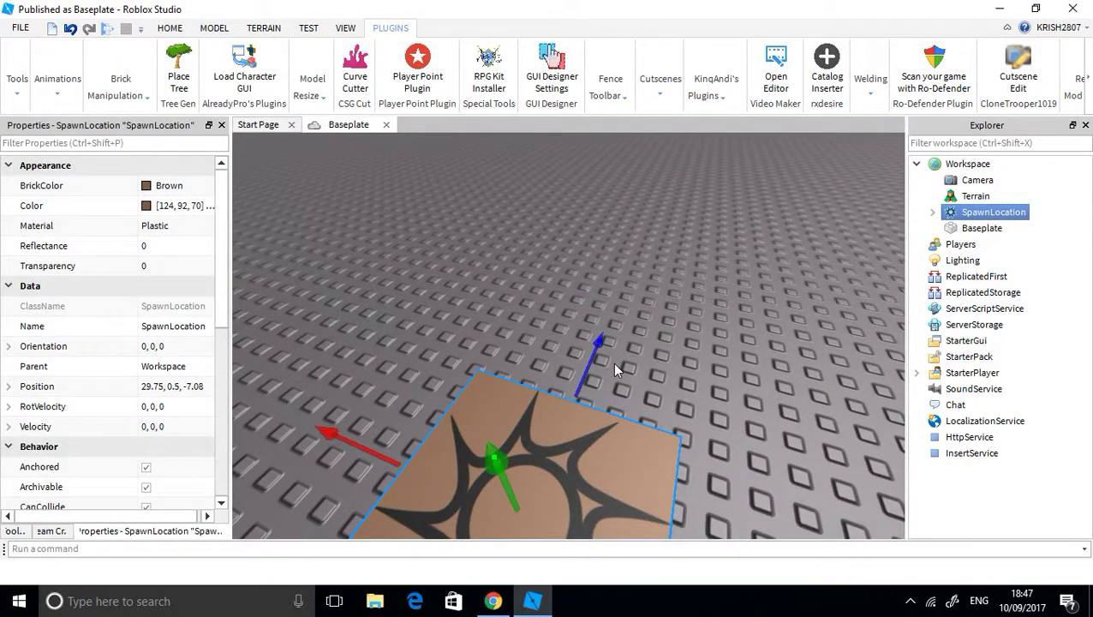
key(Delete)
key(s)
right_drag(614, 363, 614, 369)
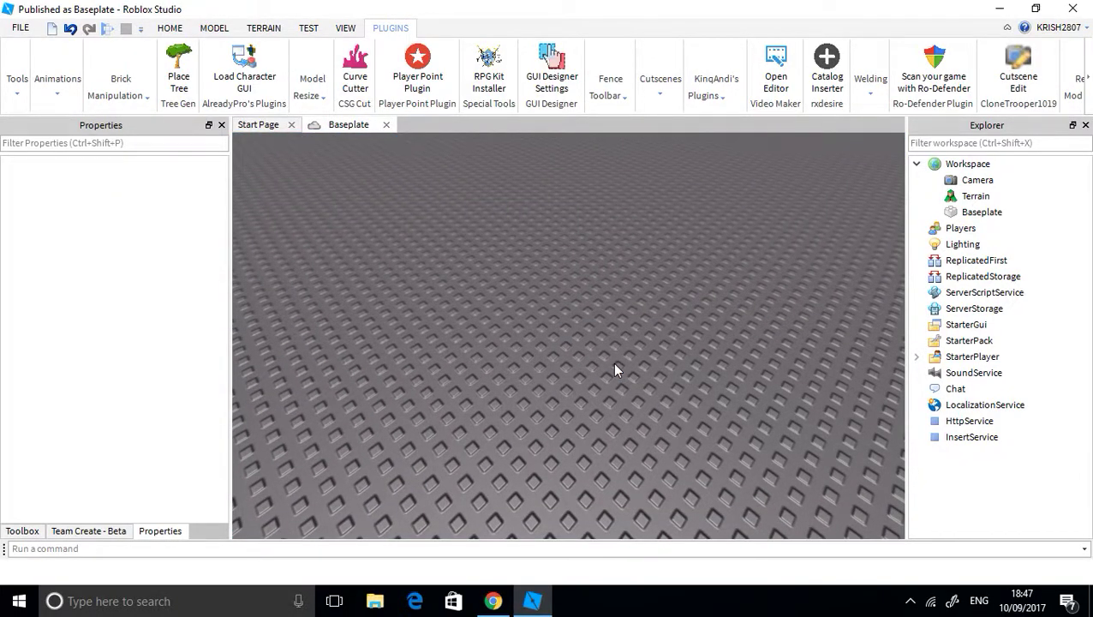
right_drag(614, 364, 614, 366)
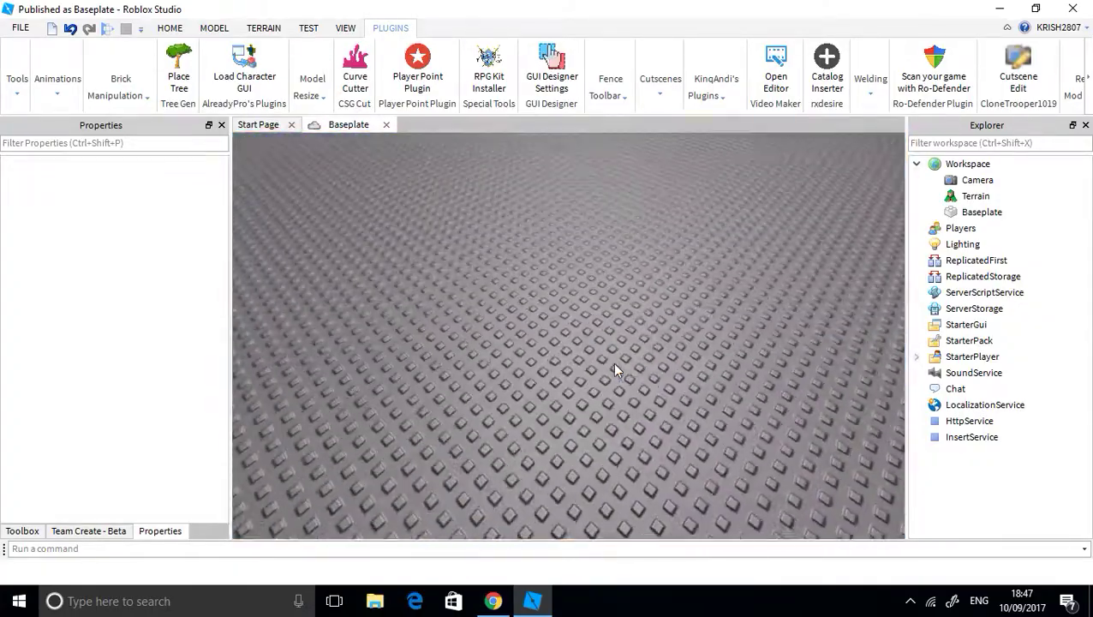